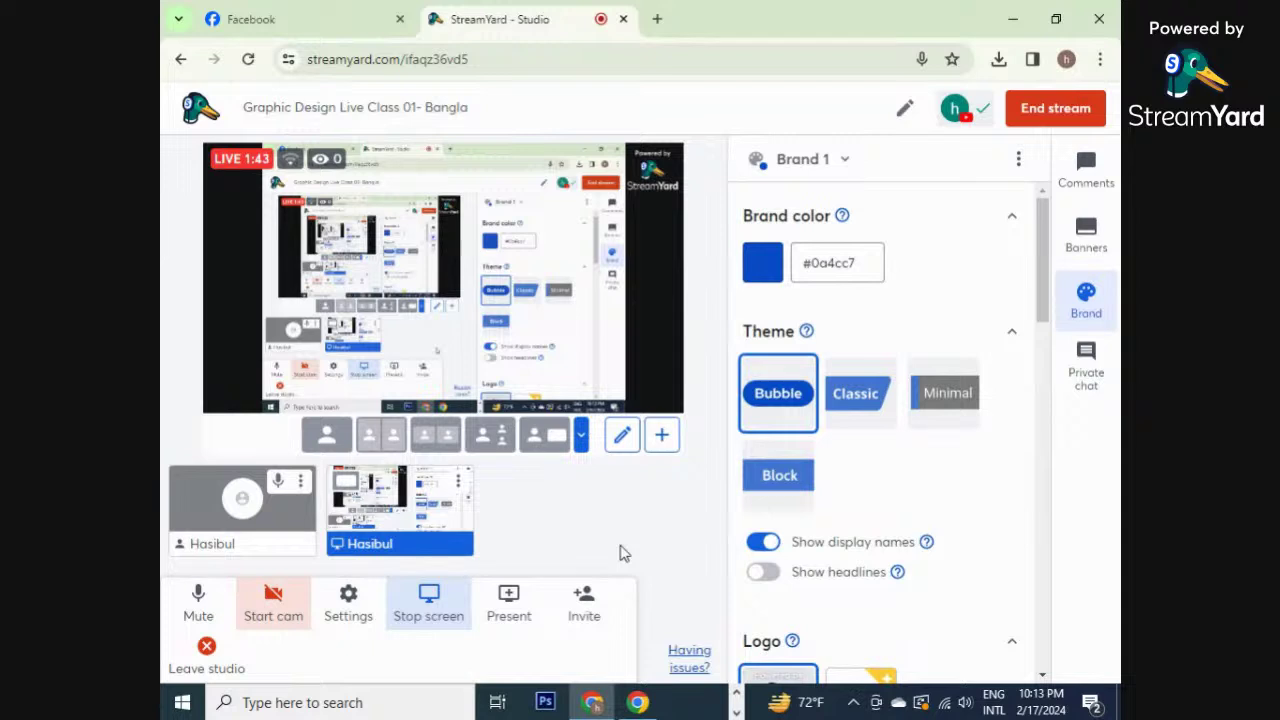
- Open the graphic designer's Behance profile page in a new browser tab
left_click(656, 29)
left_click(431, 58)
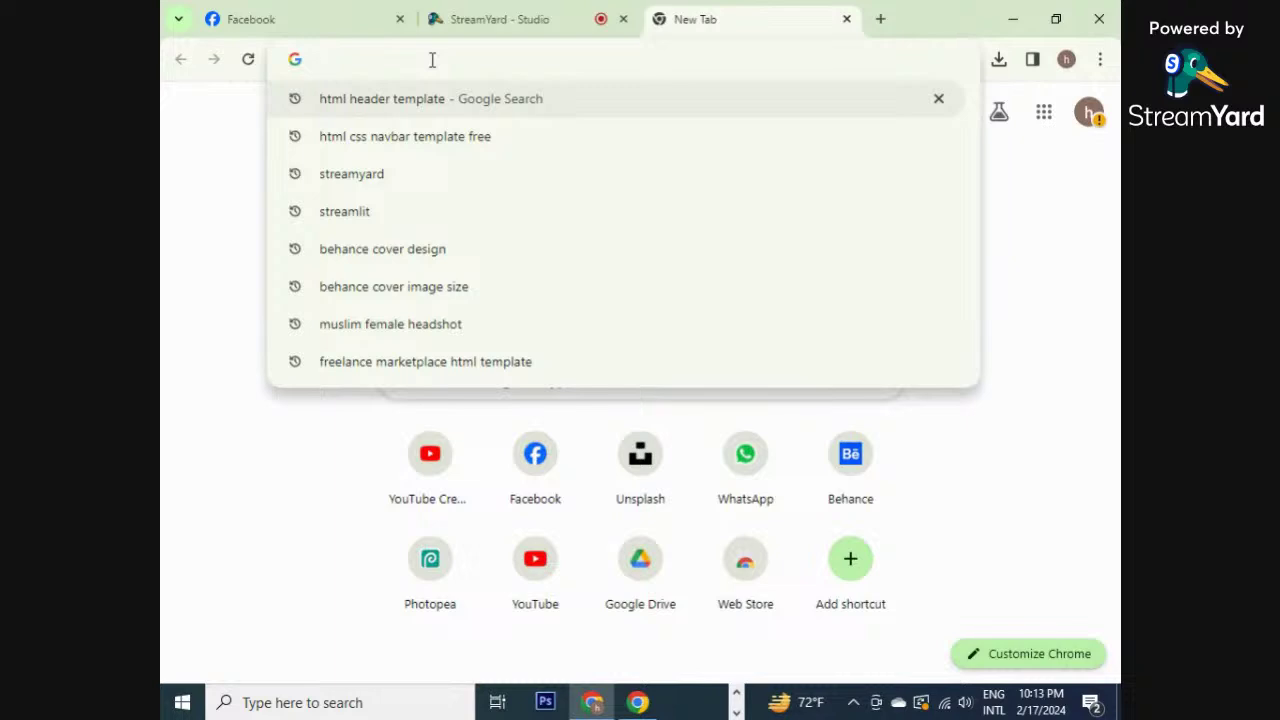
type("behanc")
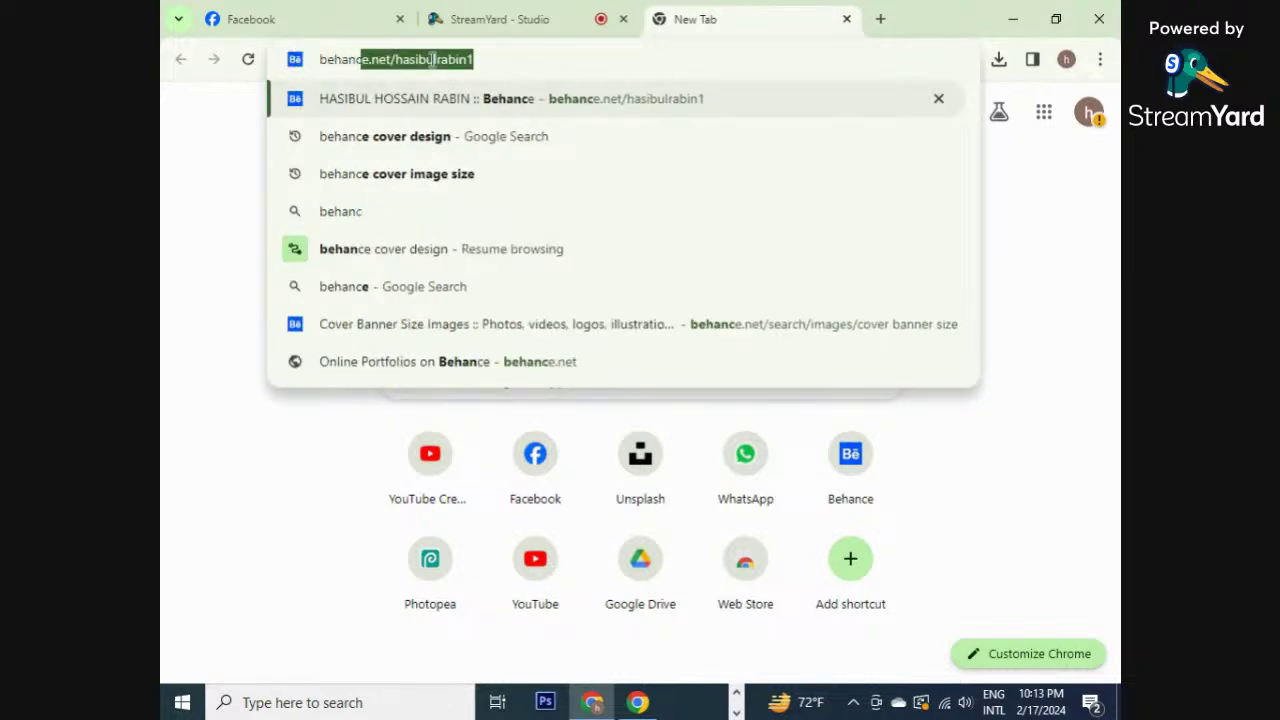
key("Right")
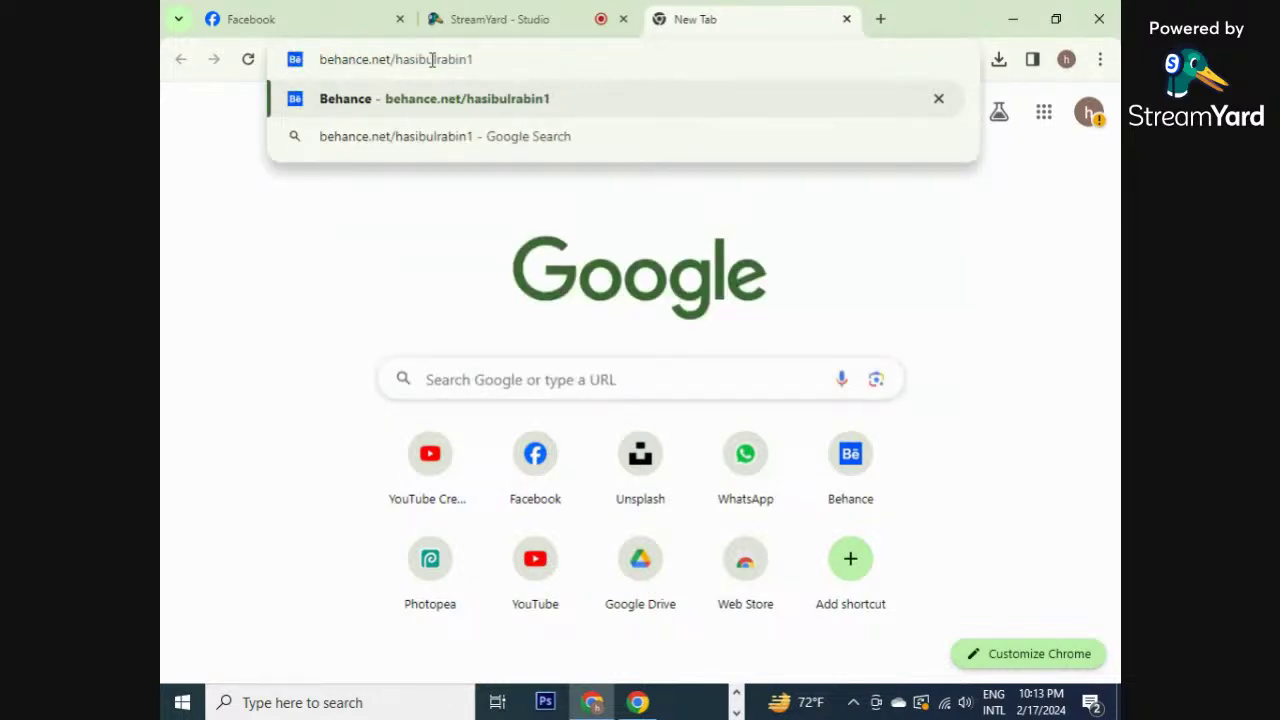
key("Return")
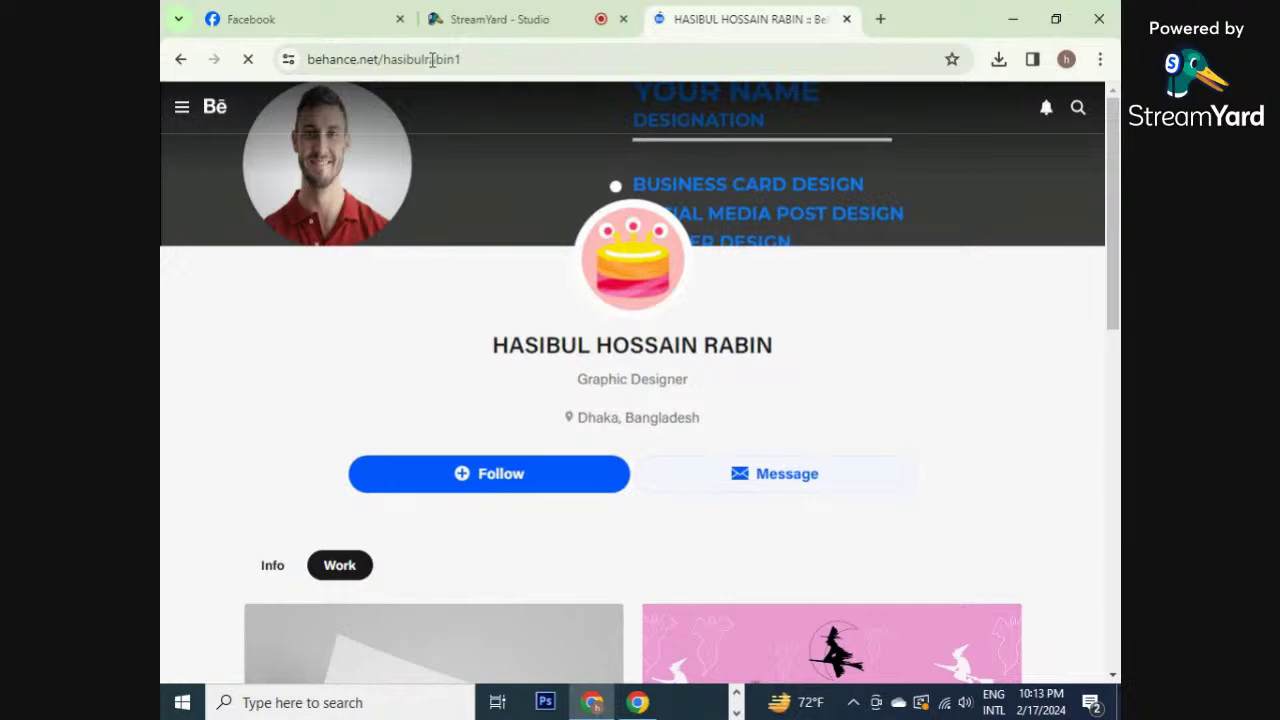
- Look through the project thumbnails in the Work section of the Behance profile, down to Minimal Business Card Design
scroll(820, 283, "down", 3)
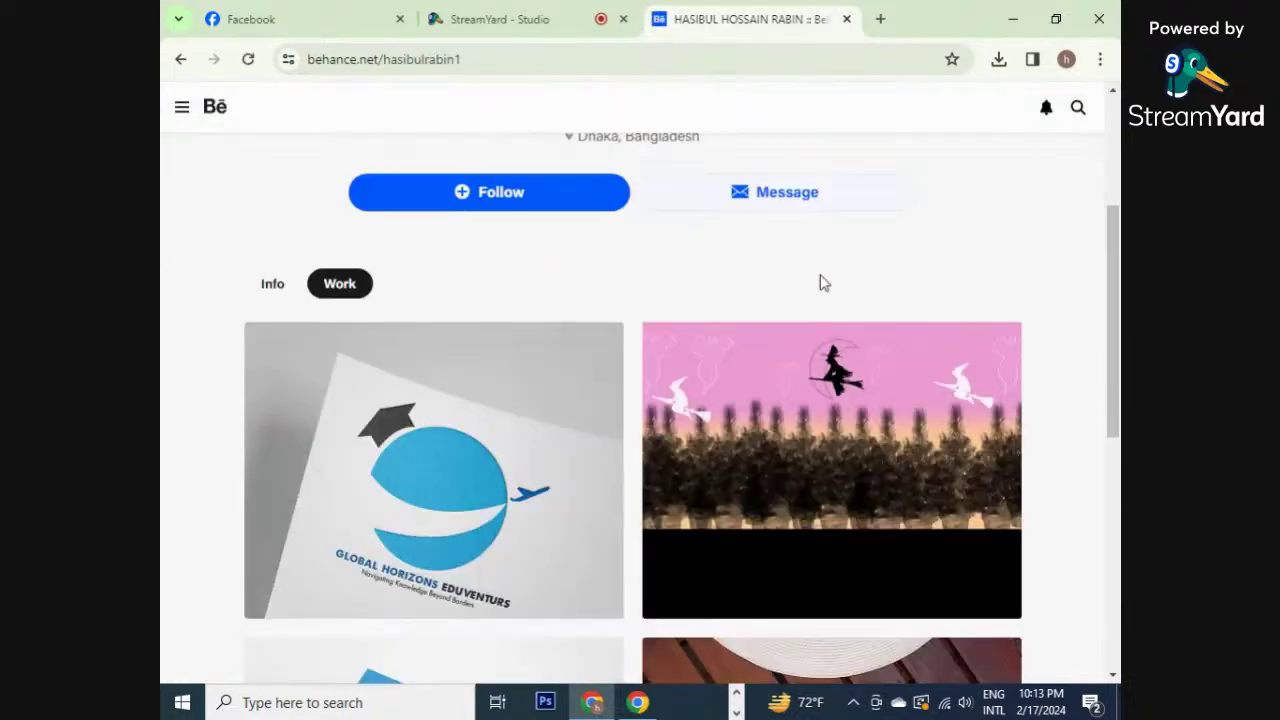
scroll(820, 283, "down", 2)
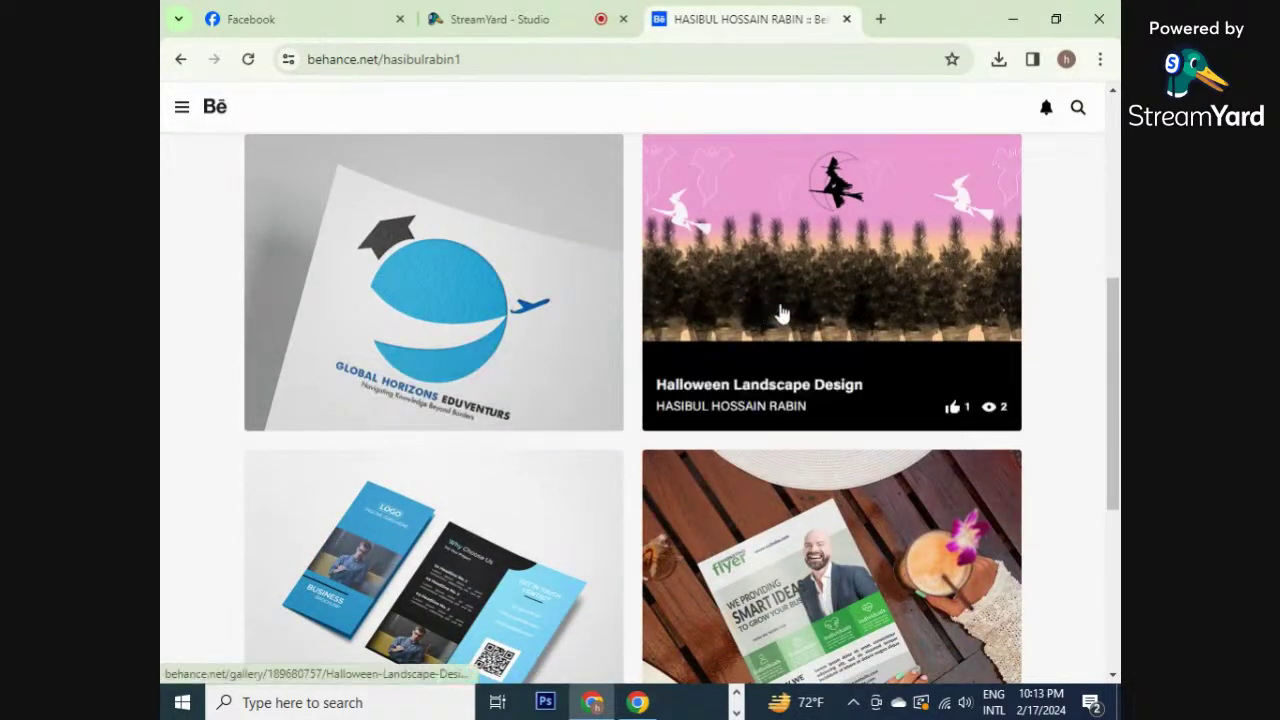
scroll(781, 313, "down", 4)
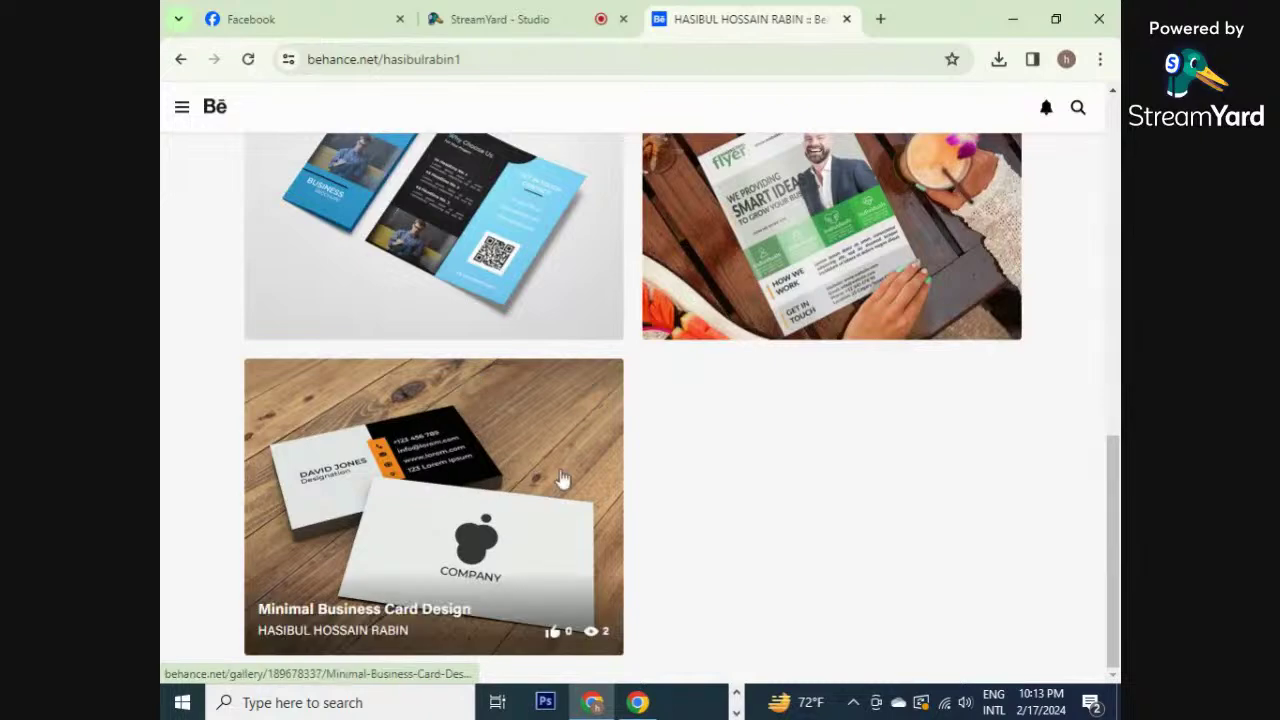
scroll(831, 420, "up", 5)
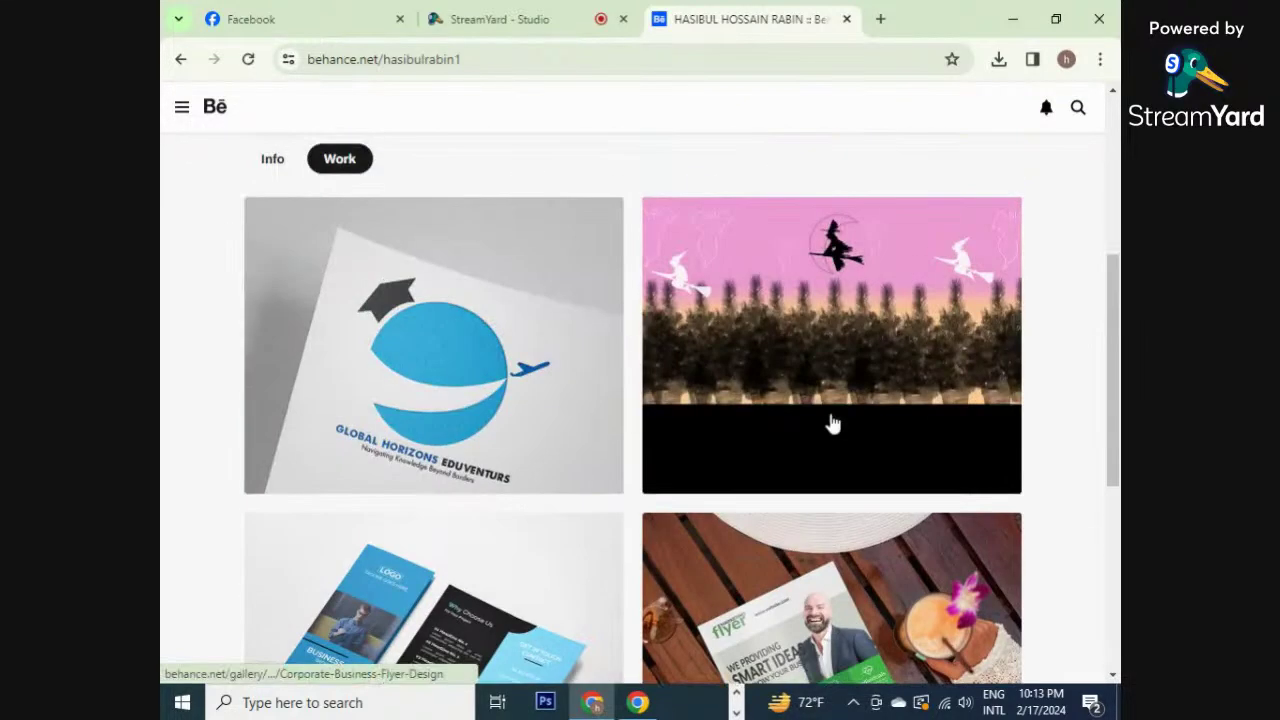
scroll(831, 423, "up", 4)
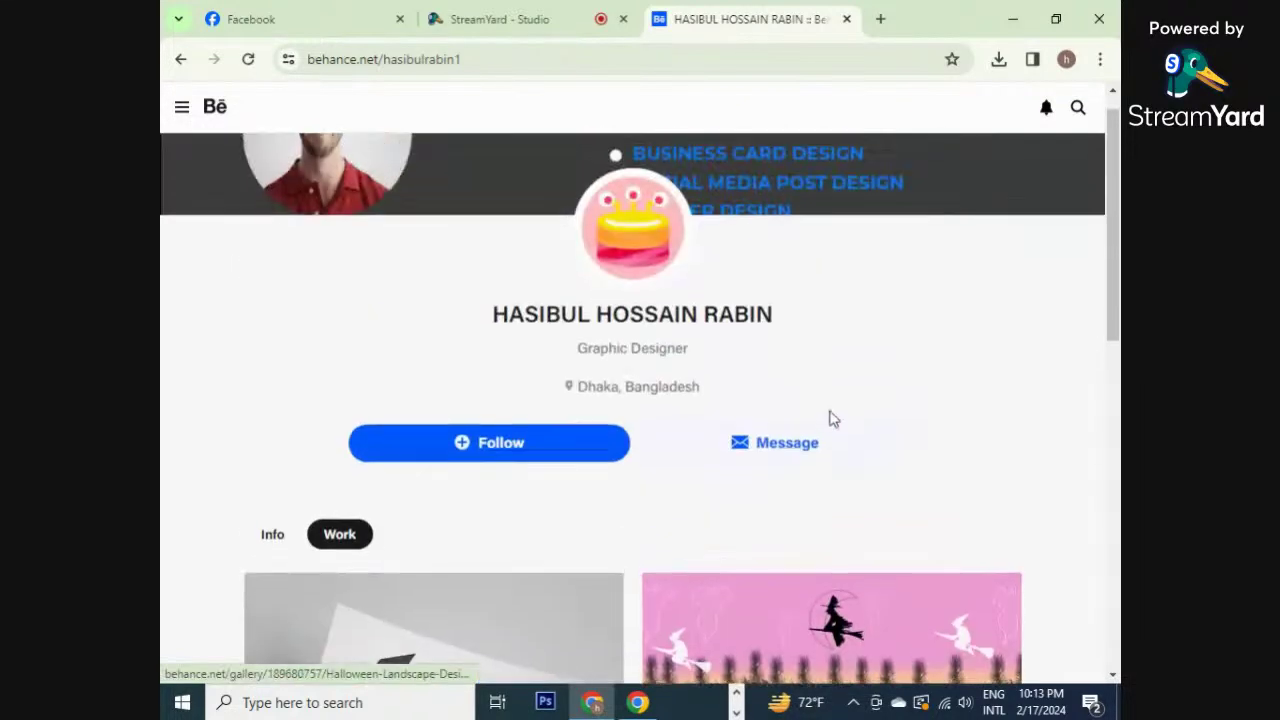
- Minimize the browser and open the illustrator folder under CMBD-G1101 > C.W on Local Disk (C:) in File Explorer
left_click(1016, 26)
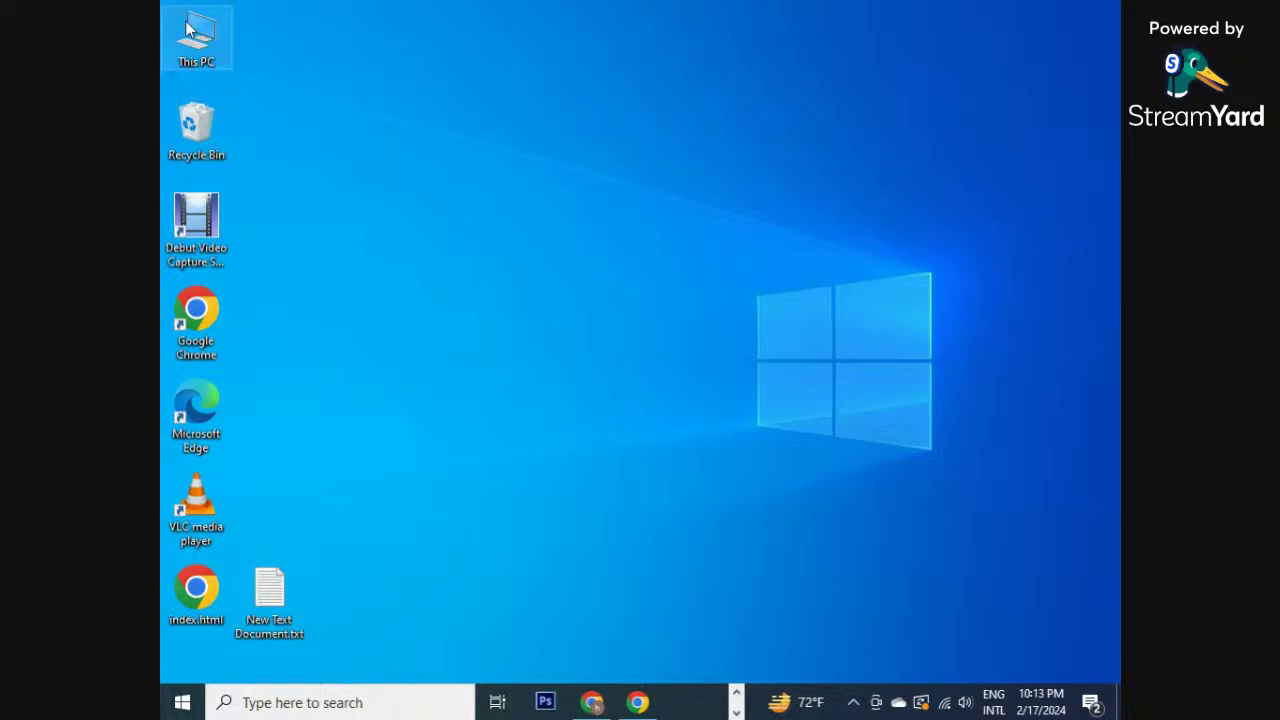
double_click(190, 42)
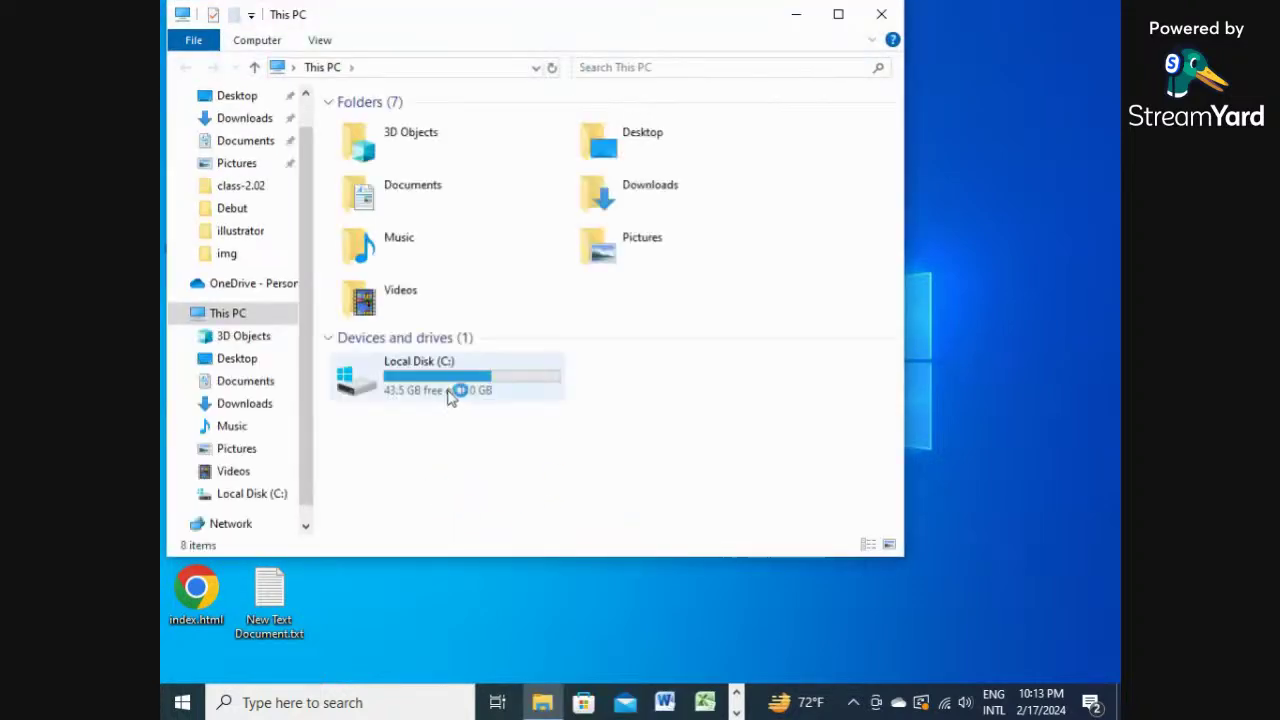
left_click(447, 395)
double_click(447, 395)
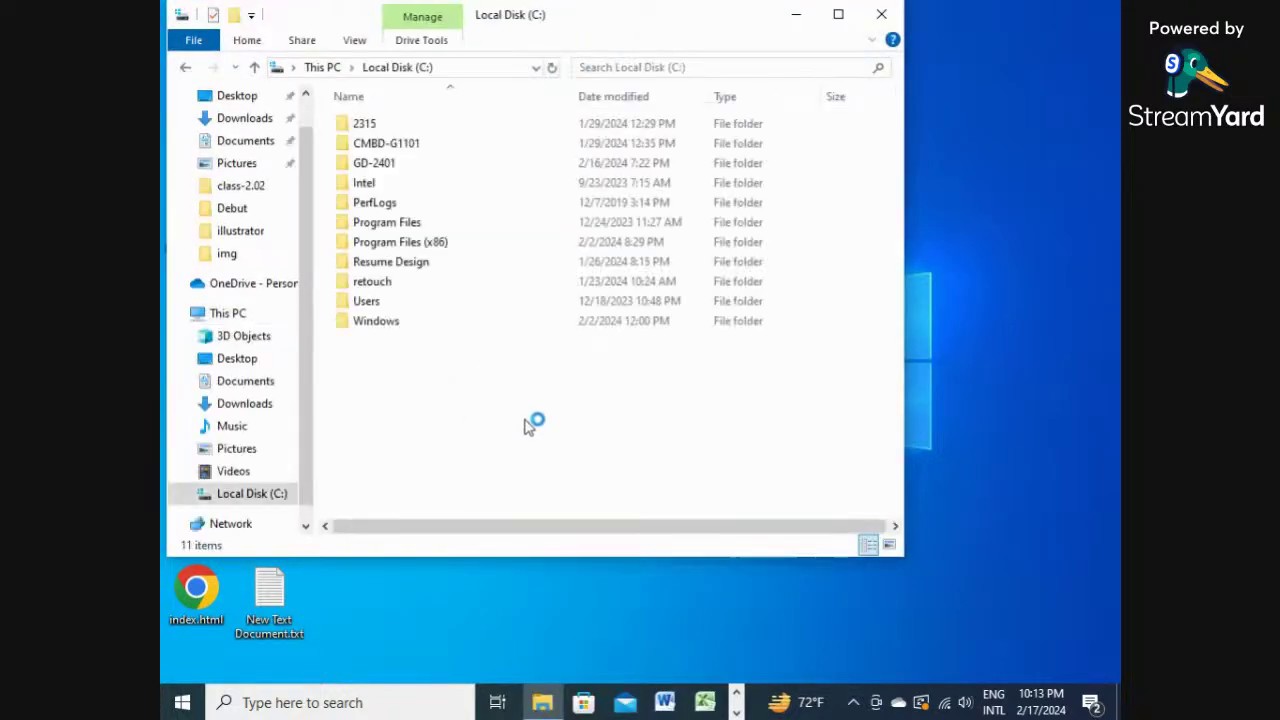
double_click(460, 150)
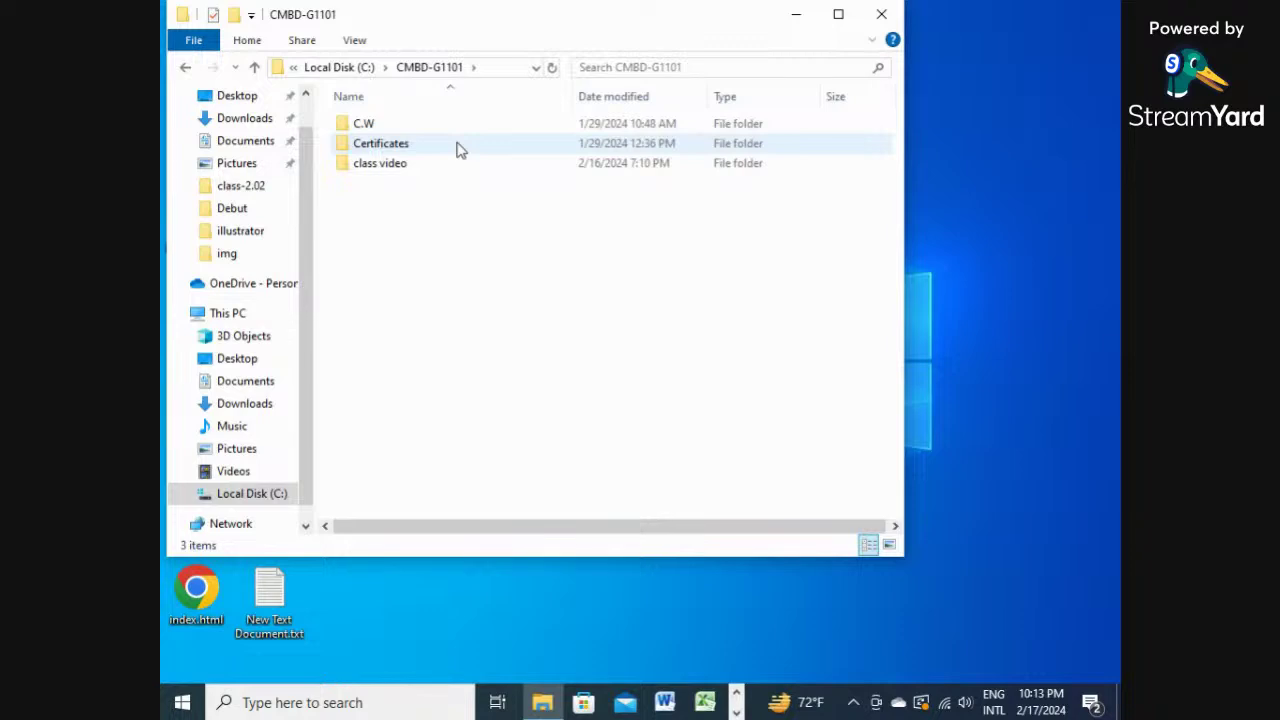
double_click(451, 125)
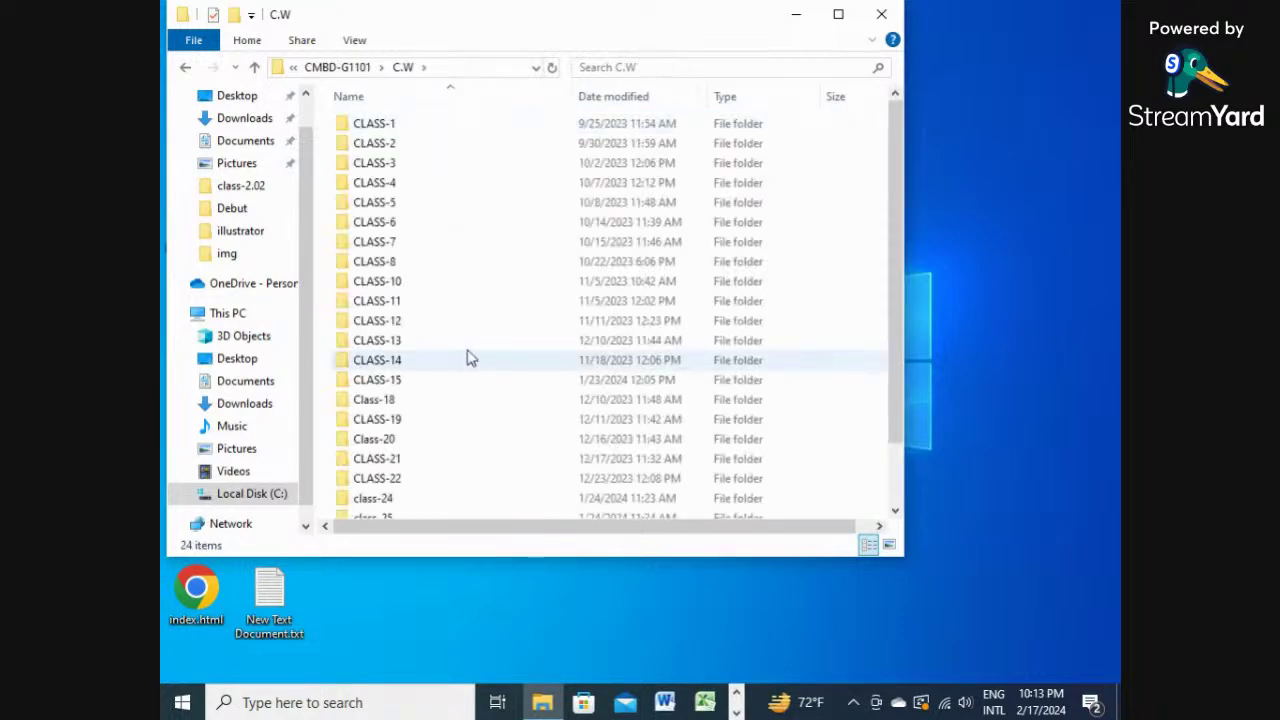
scroll(460, 458, "down", 2)
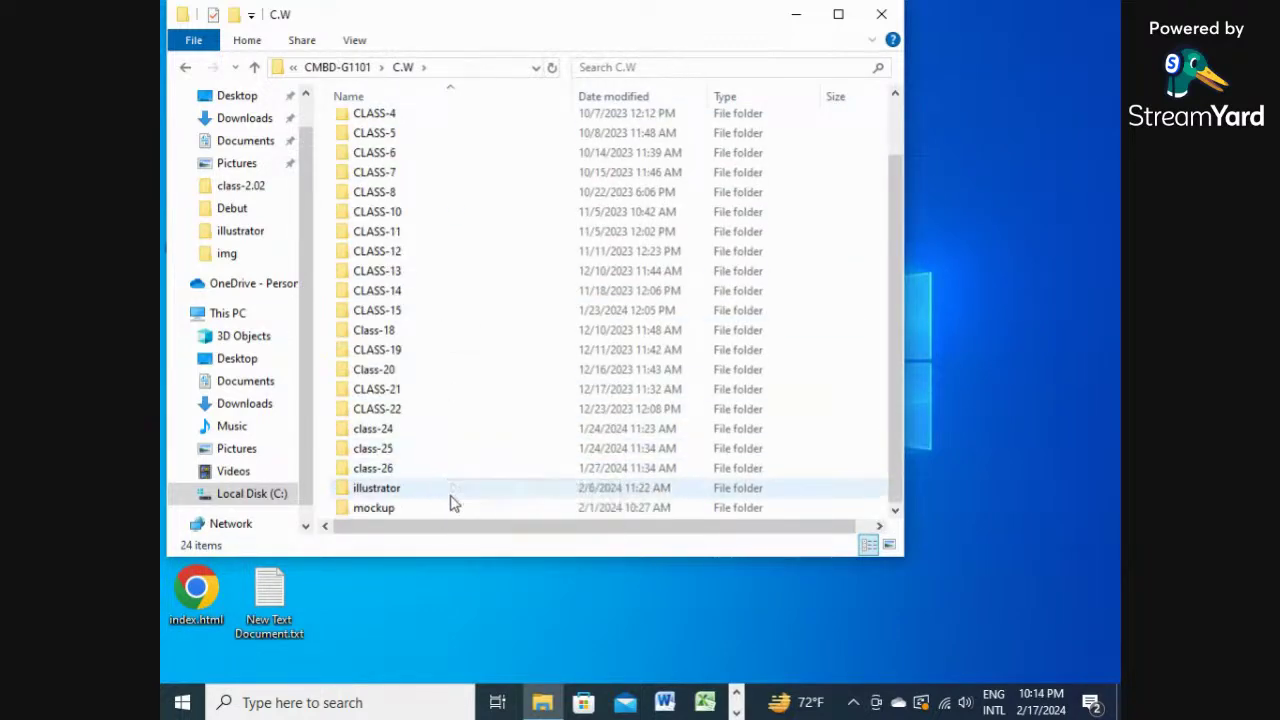
left_click(450, 497)
double_click(450, 497)
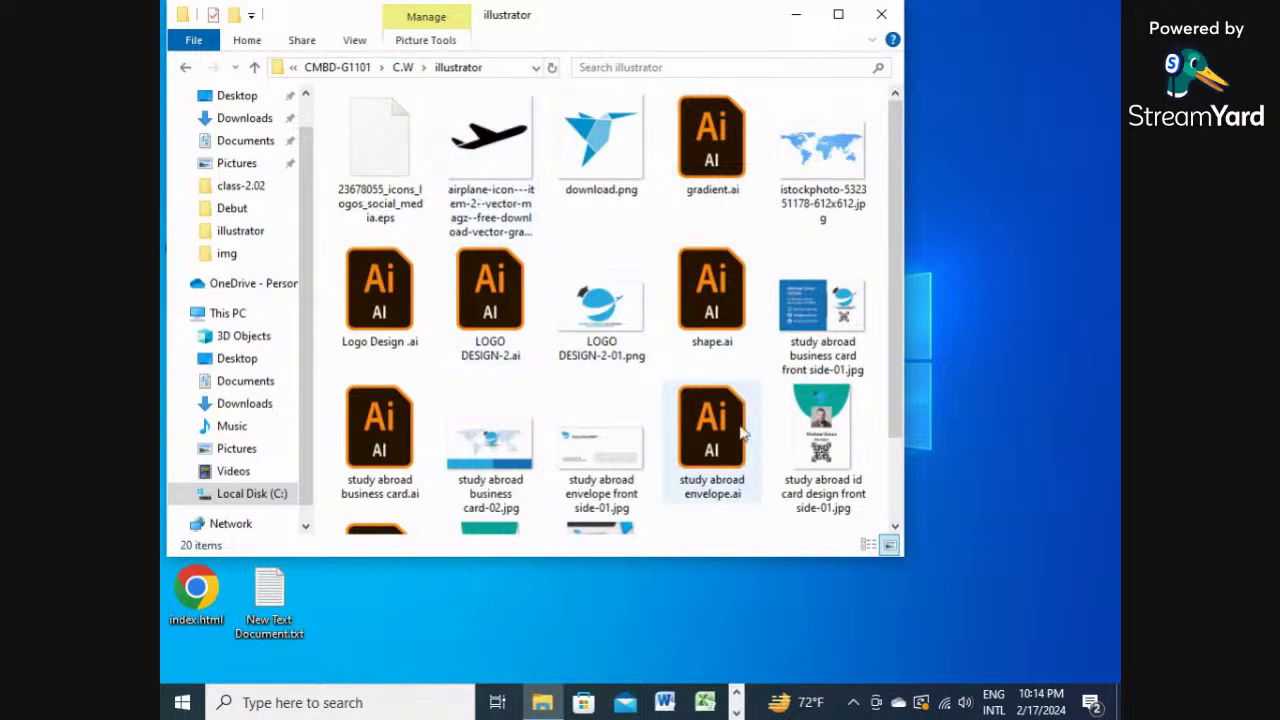
- Look over the files in the illustrator folder and open the image LOGO DESIGN-2-01.png
scroll(771, 377, "down", 1)
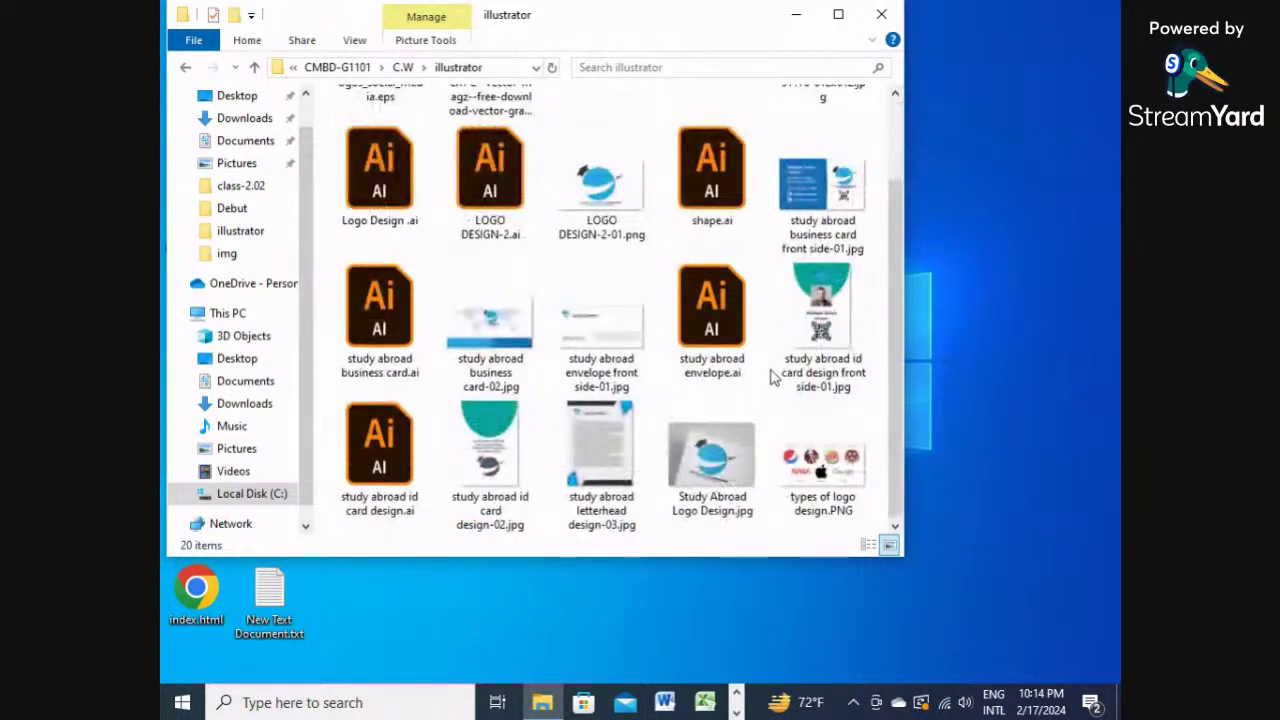
scroll(771, 377, "up", 1)
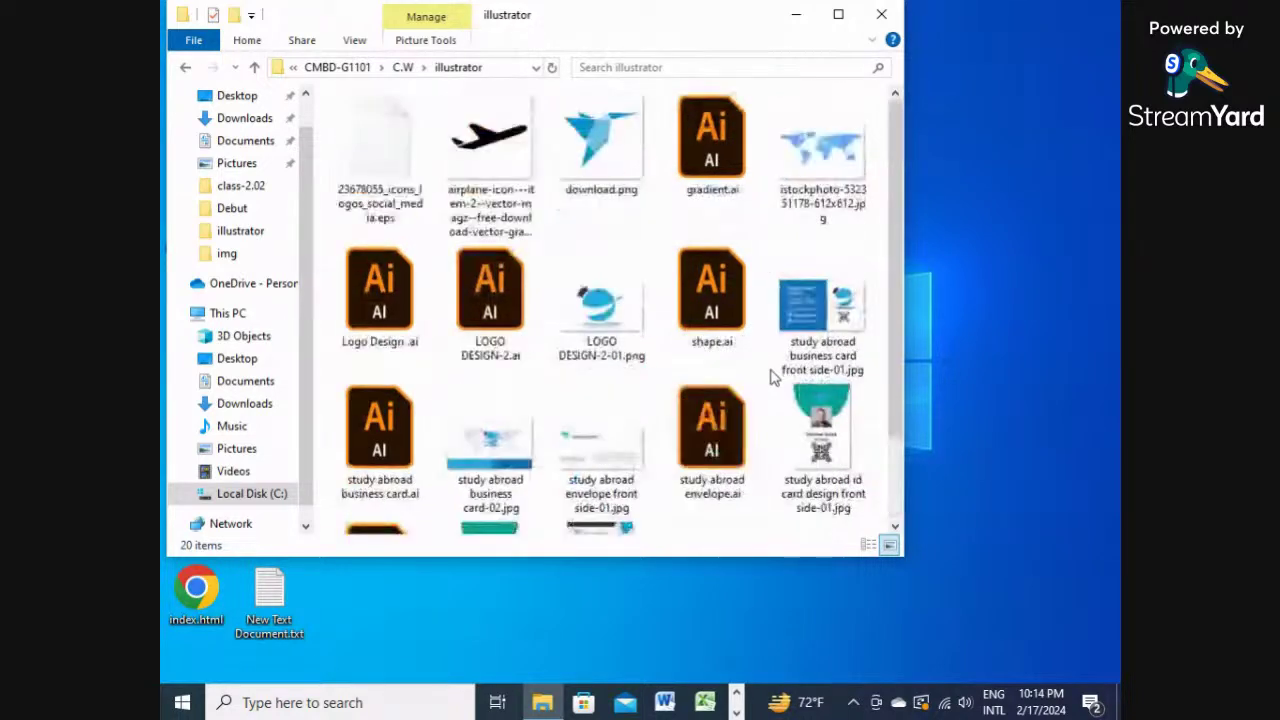
left_click(615, 330)
double_click(566, 360)
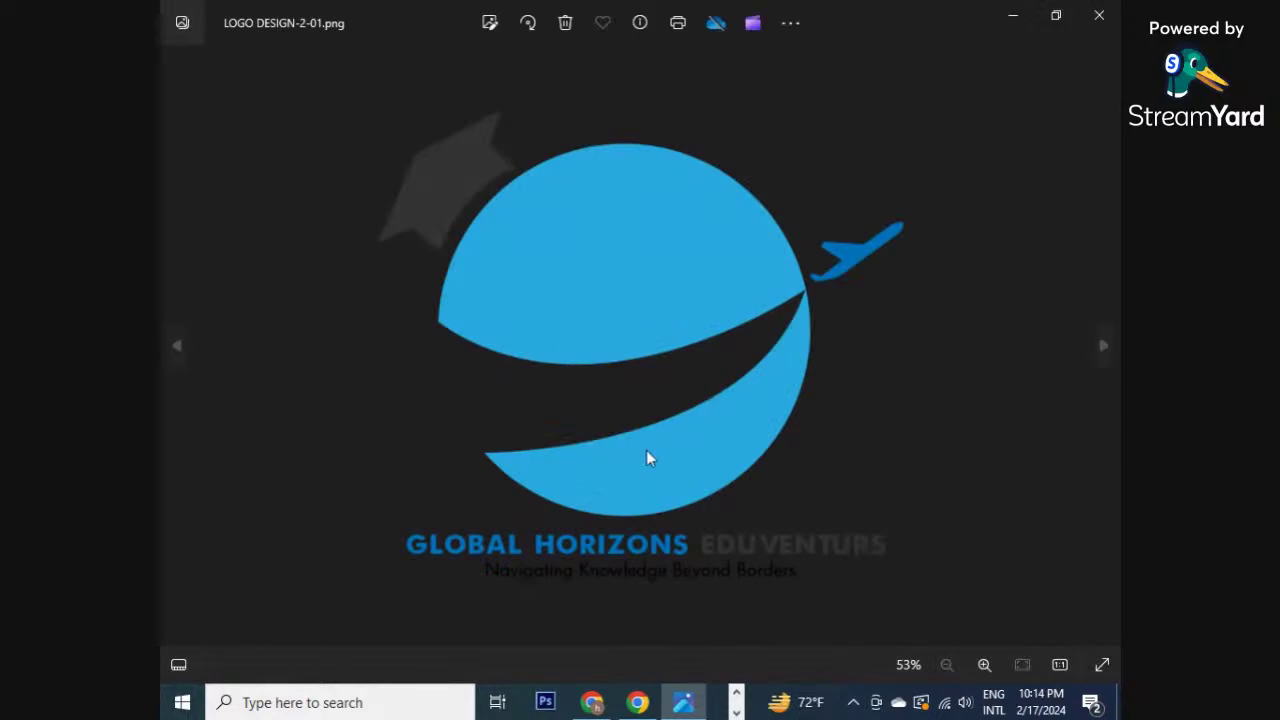
- View the study abroad business card images, front side and back, enlarged
key("Right")
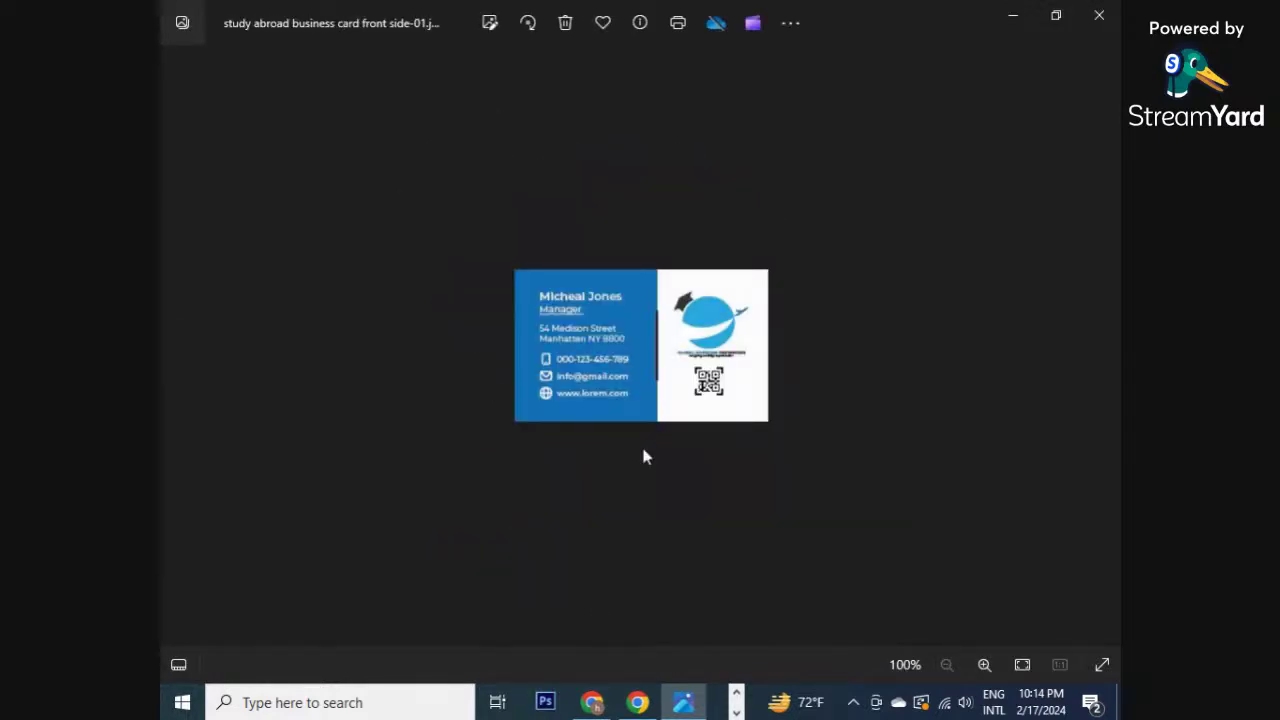
scroll(643, 456, "up", 3)
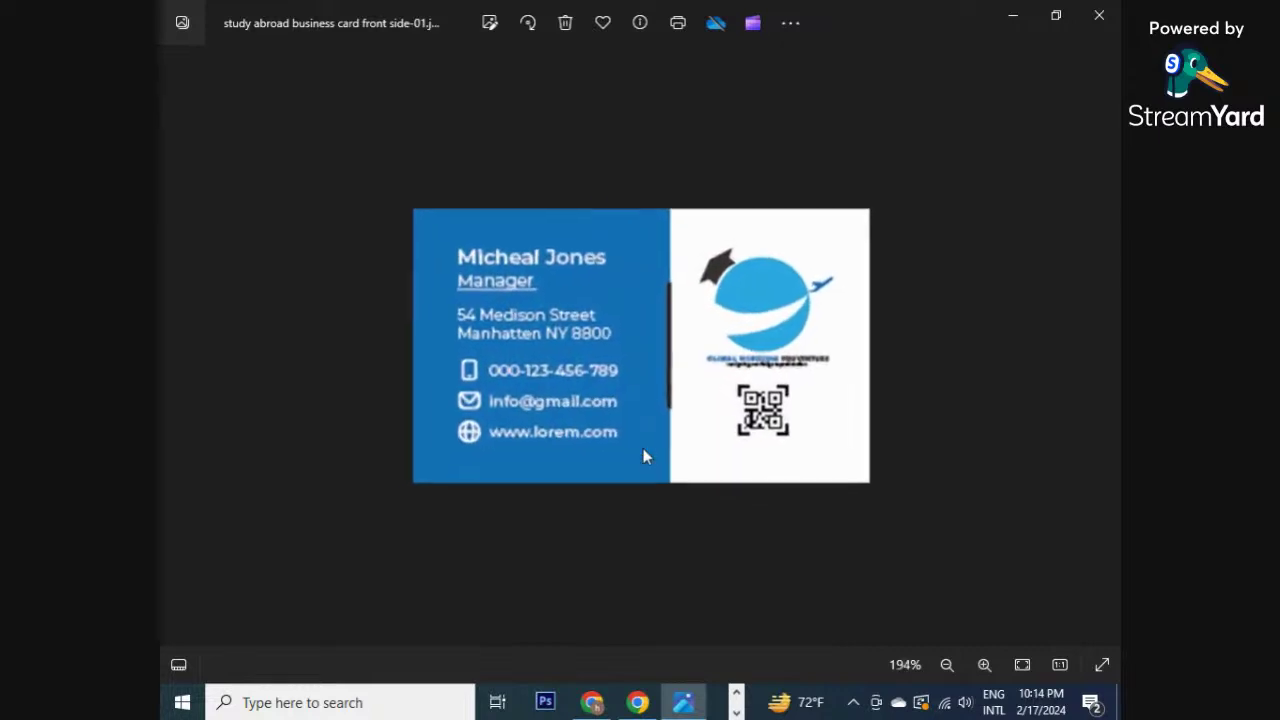
scroll(643, 456, "up", 3)
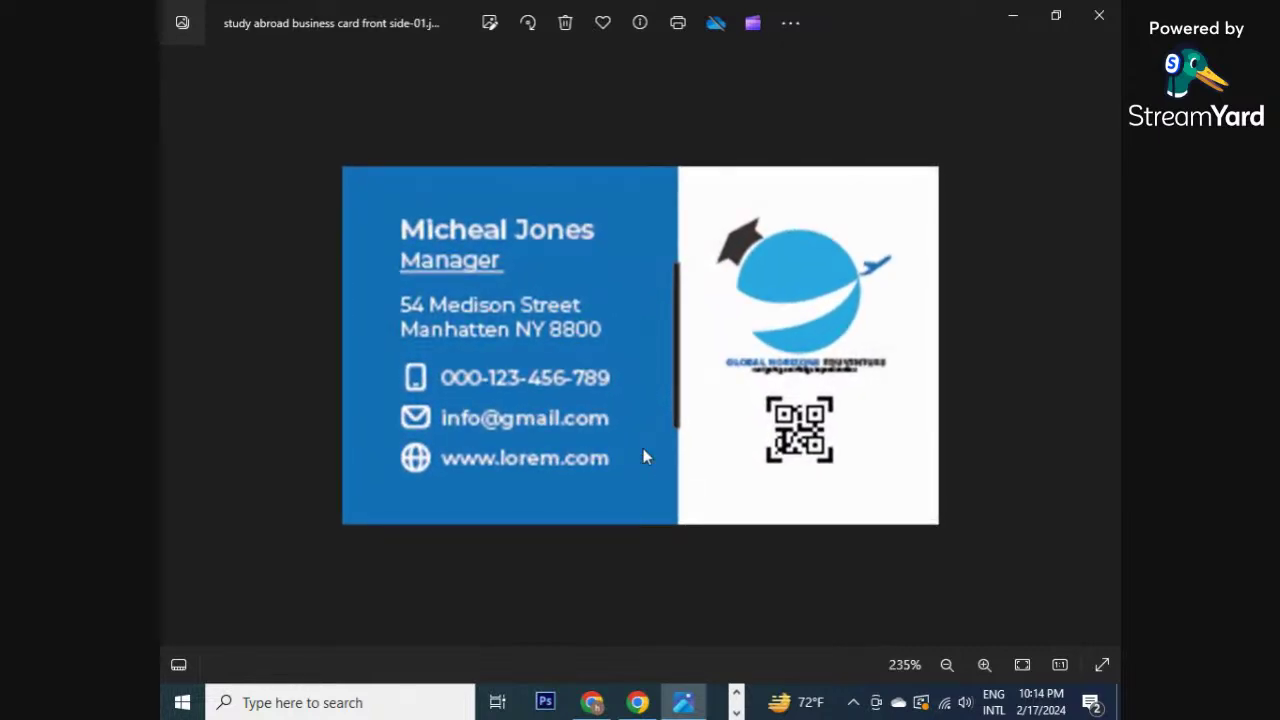
key("Right")
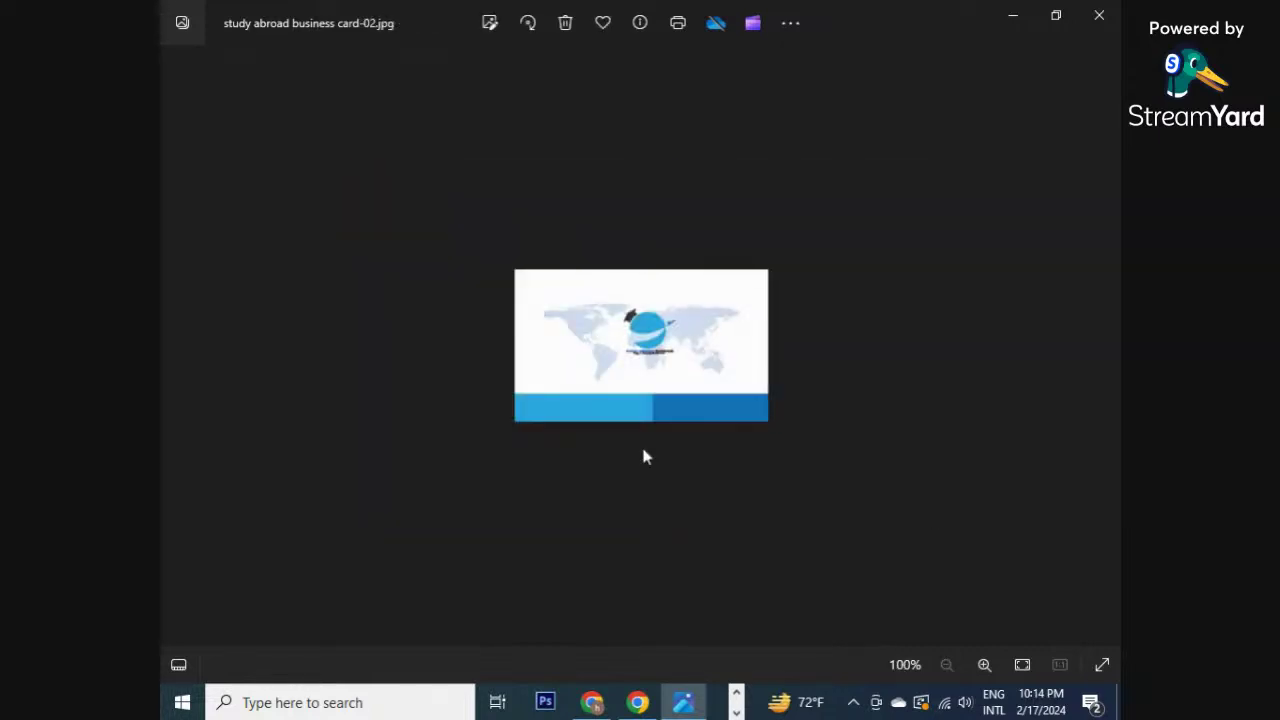
scroll(643, 456, "up", 2)
- View the remaining images from the study abroad envelope through types of logo design.PNG, and close the image viewer
key("Right")
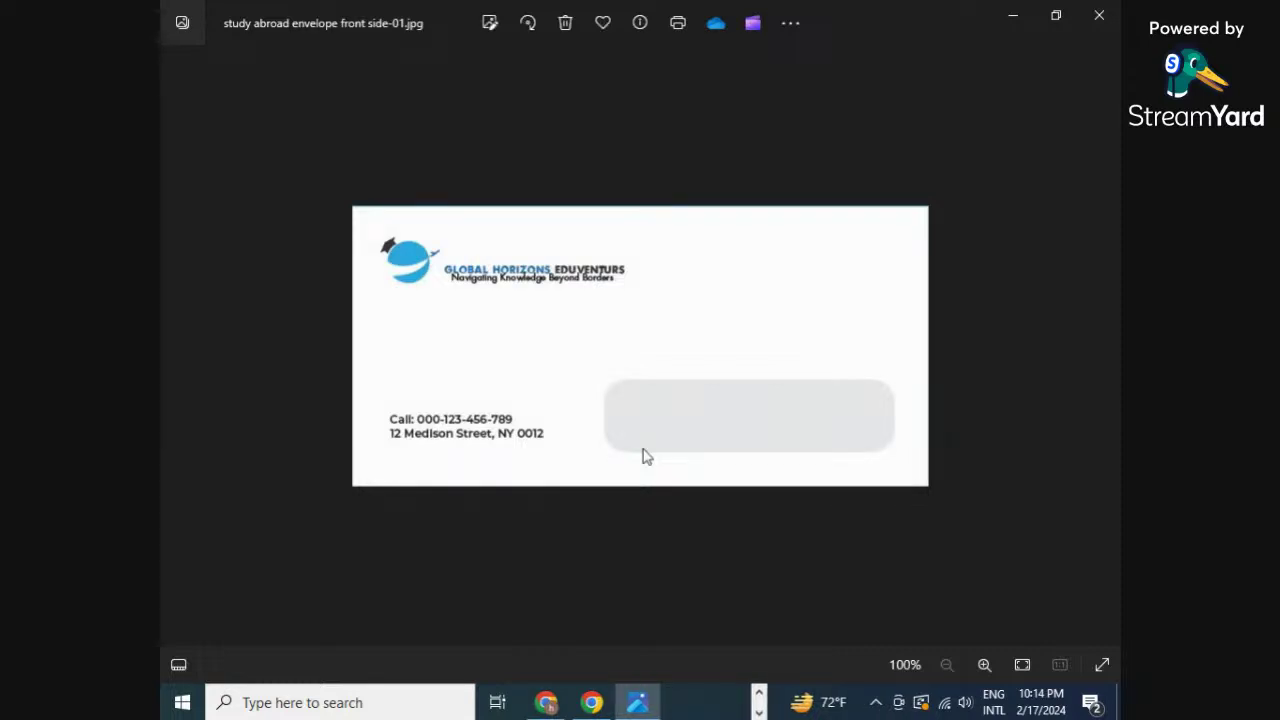
key("Right")
key("Right")
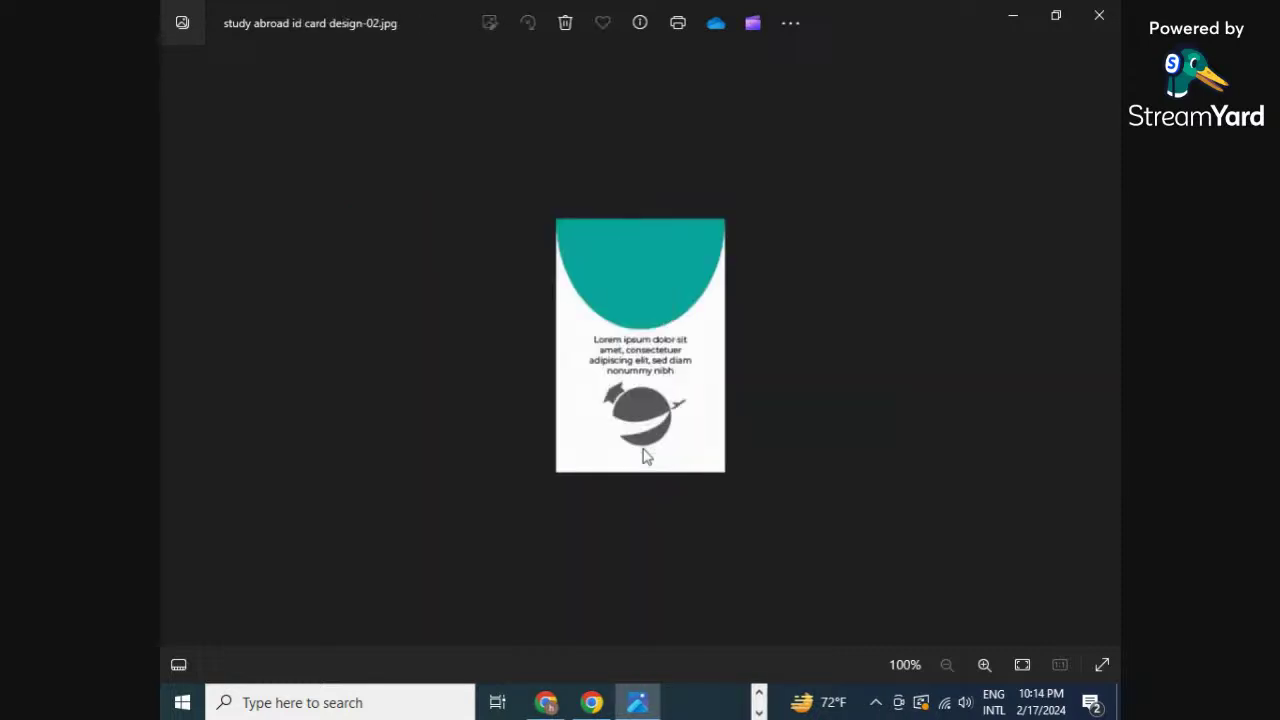
key("Right")
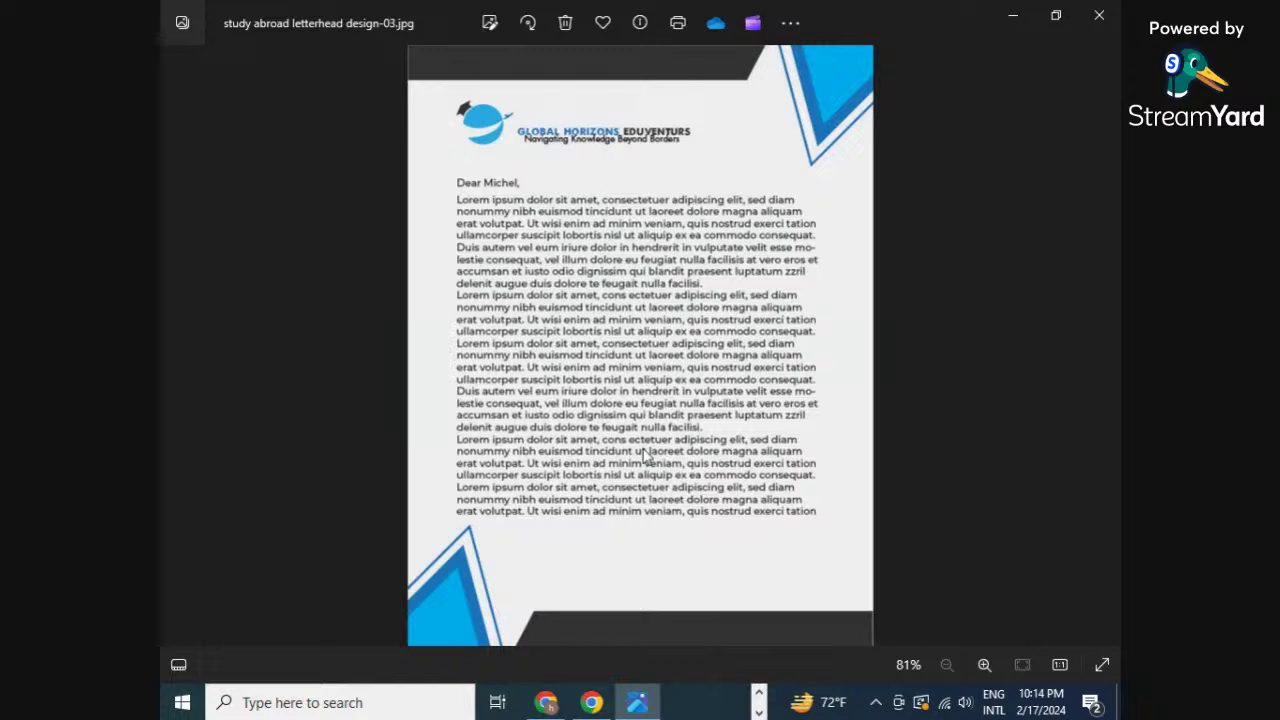
key("Right")
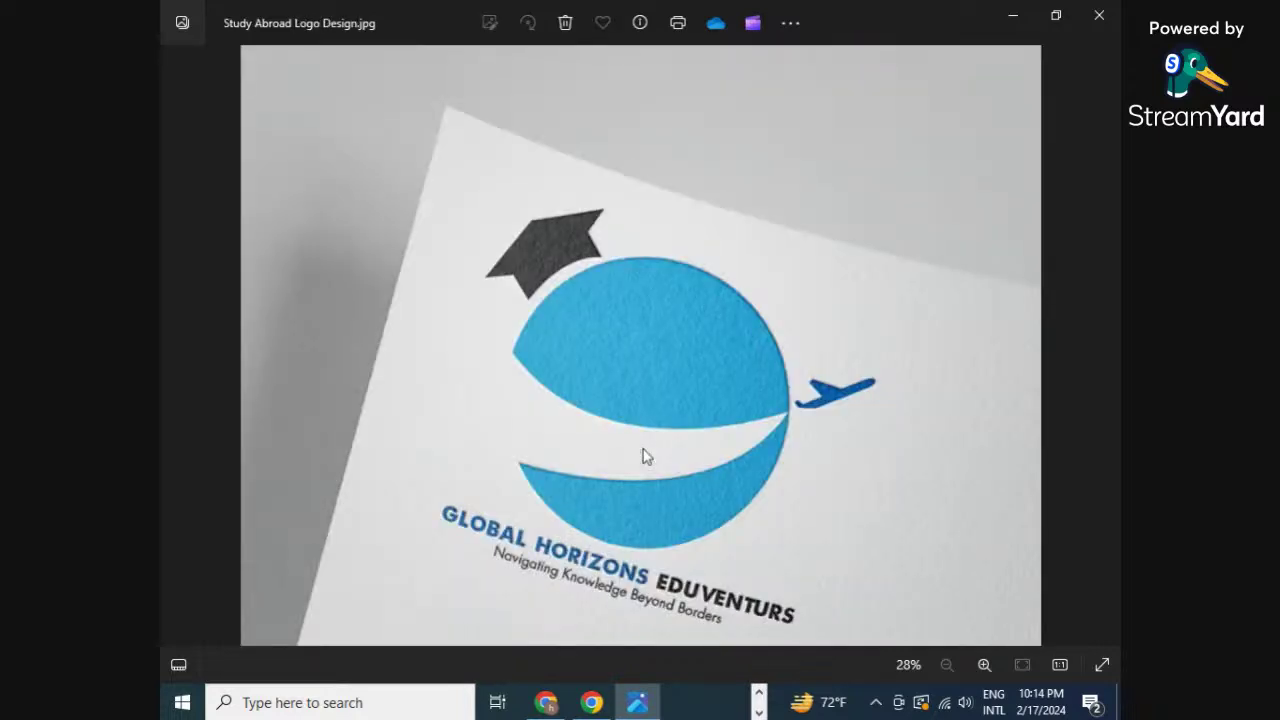
key("Right")
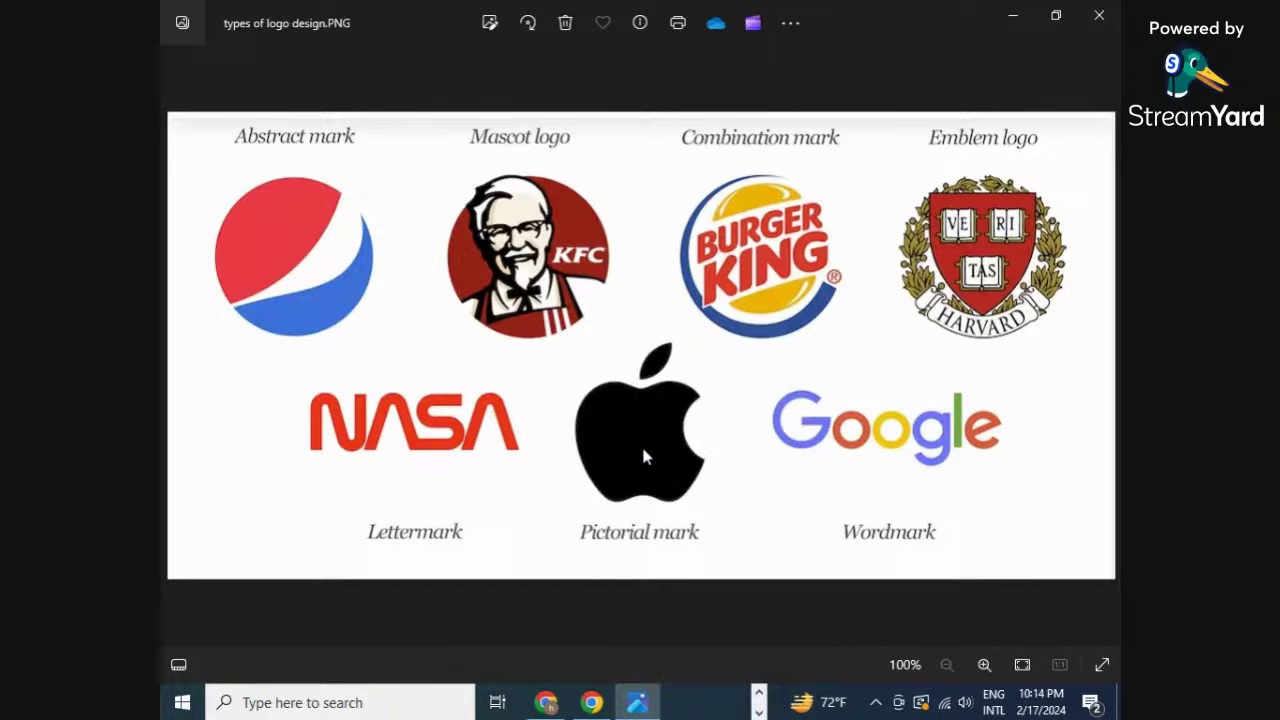
left_click(1097, 18)
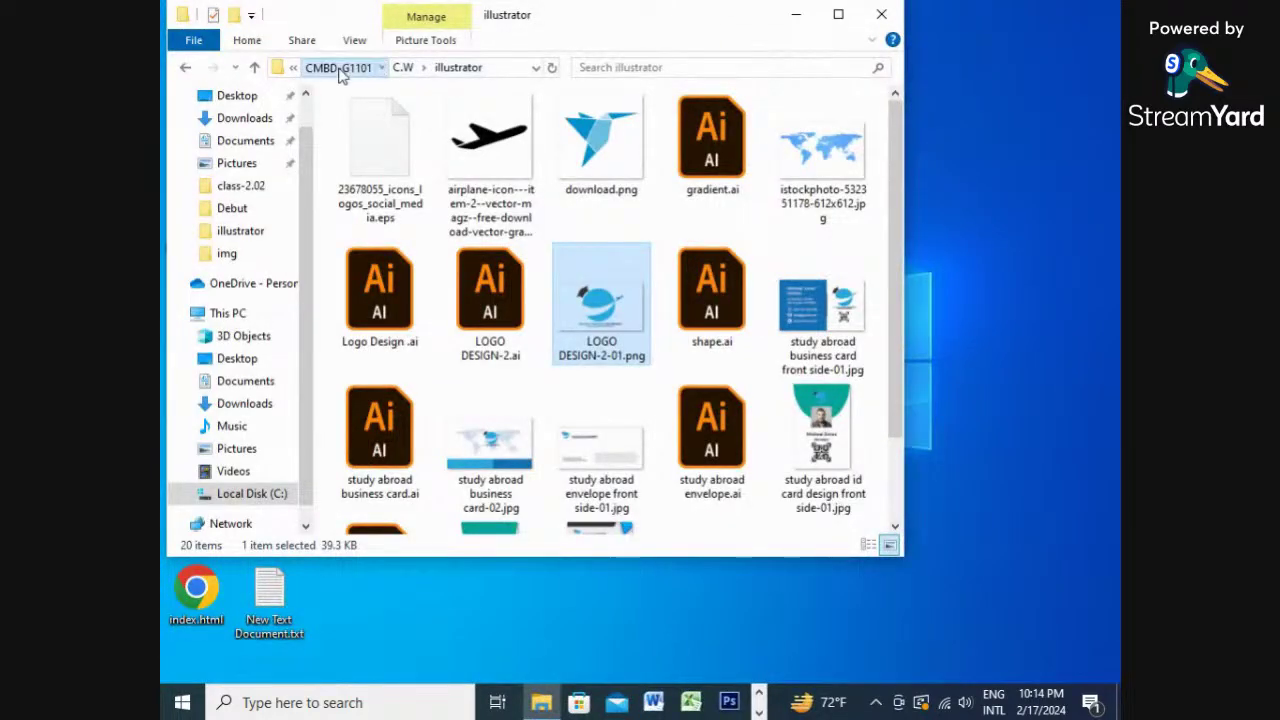
- Go back to Local Disk (C:) and open the class-2.02 folder inside GD-2401
left_click(338, 68)
left_click(345, 67)
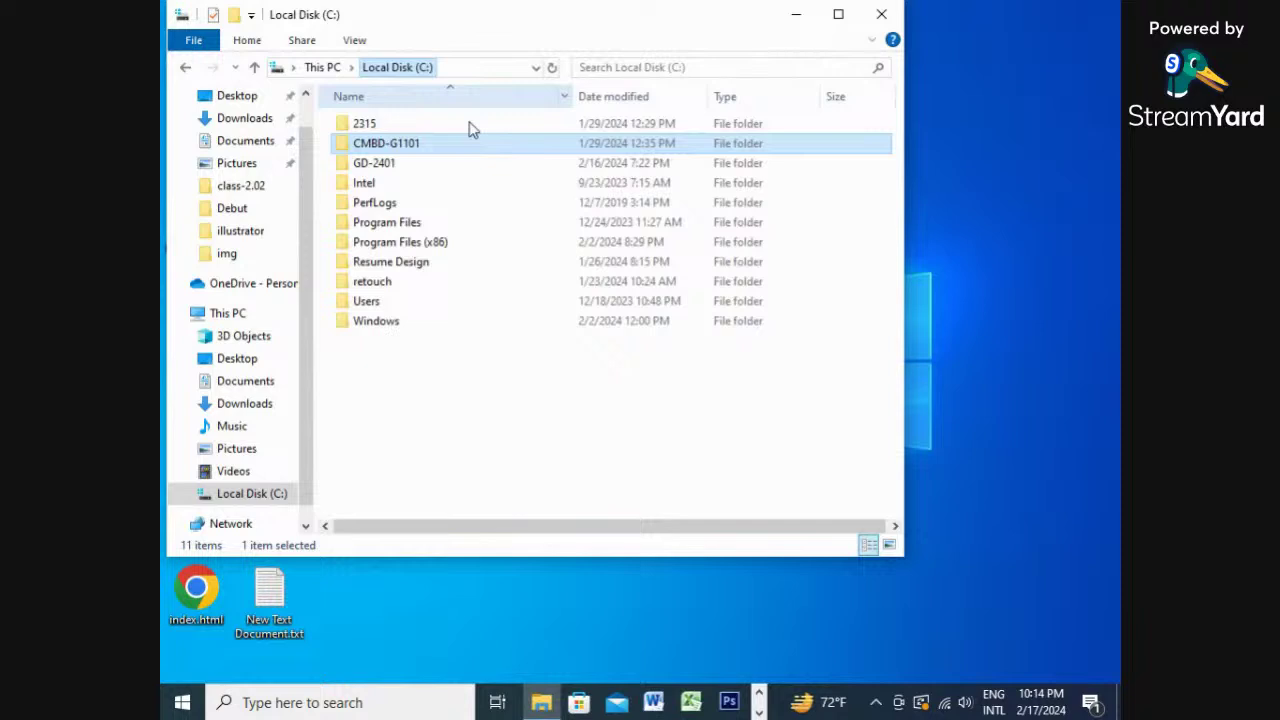
double_click(420, 163)
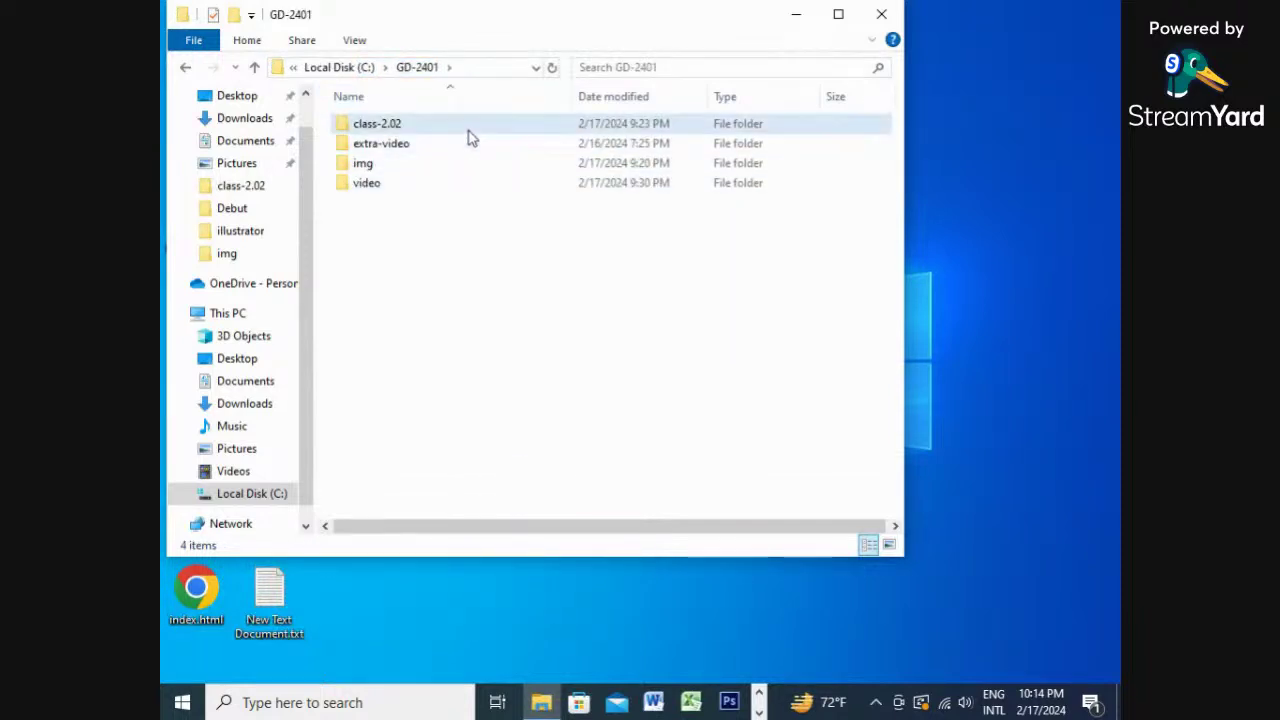
double_click(472, 137)
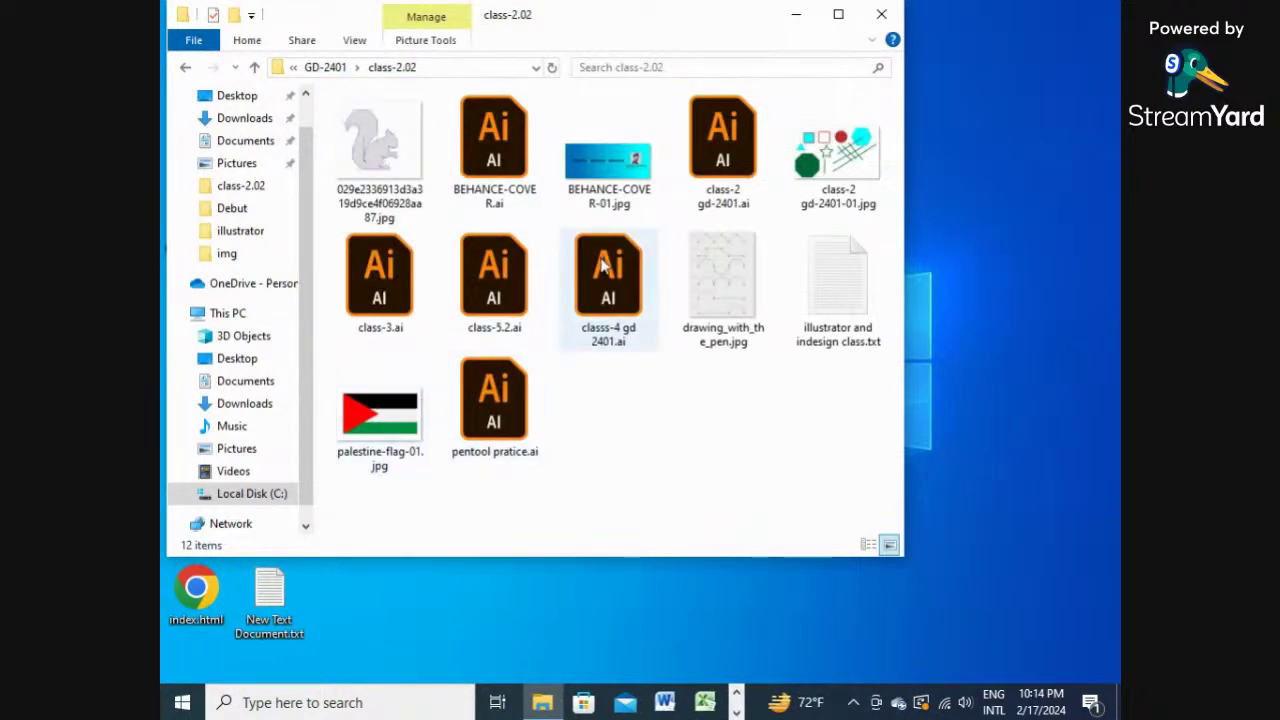
- View the image BEHANCE-COVER-01.jpg, close it, and minimize the folder window
double_click(586, 194)
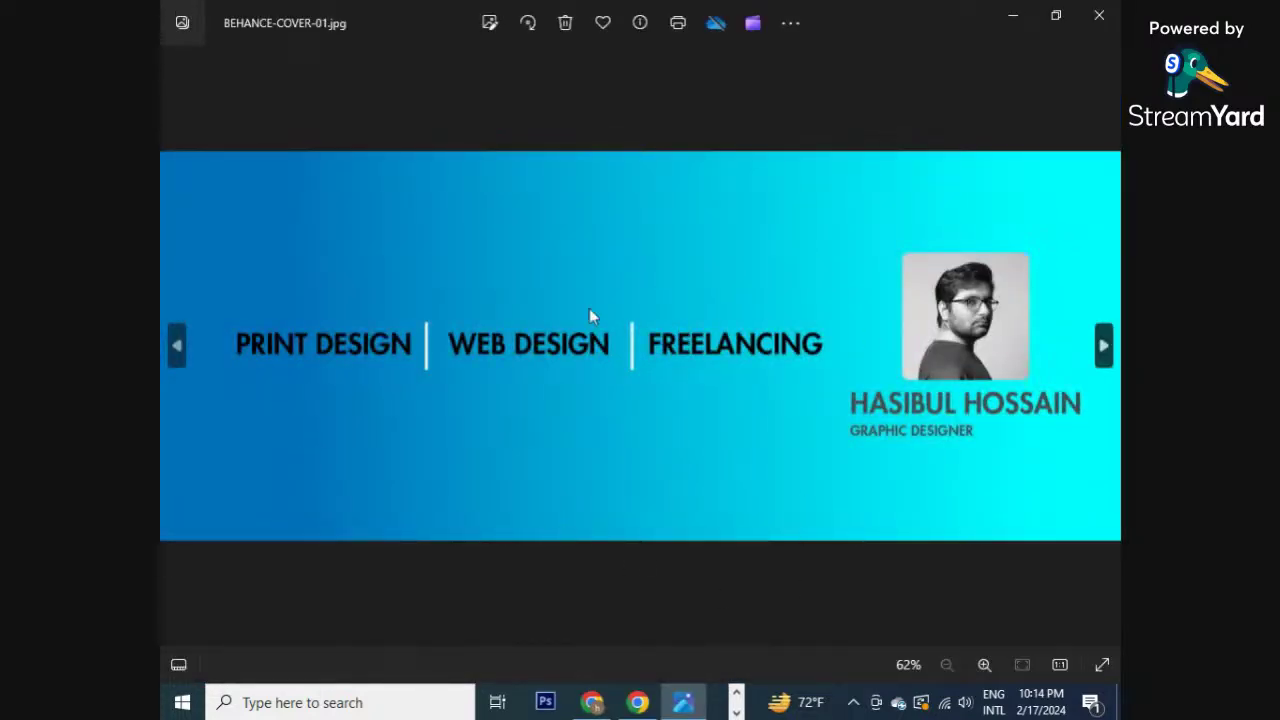
left_click(1099, 15)
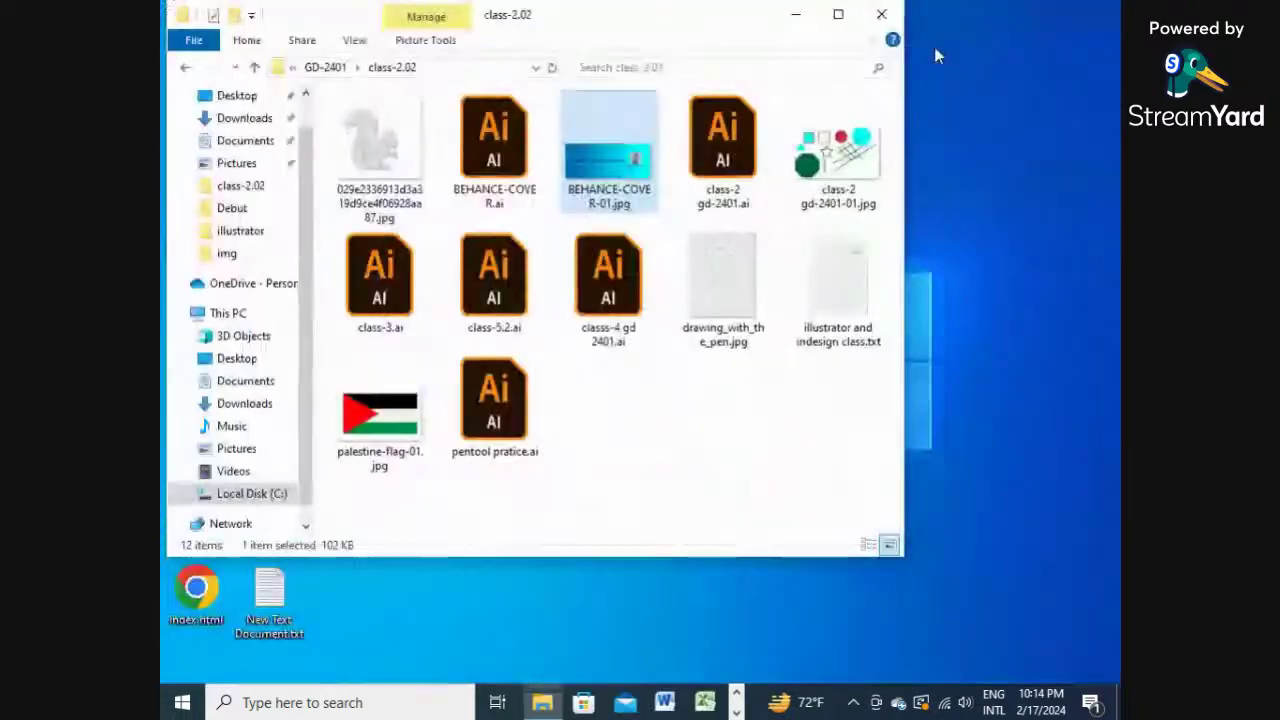
left_click(797, 15)
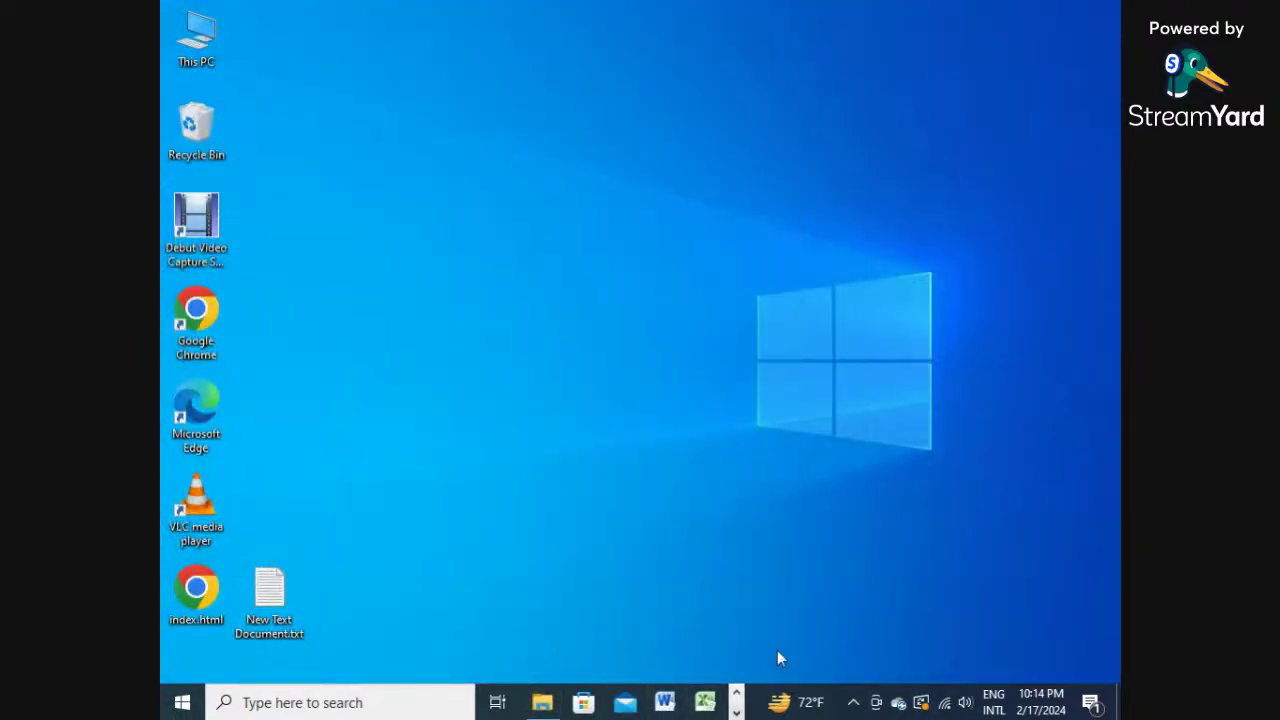
- Switch to the StreamYard studio in Chrome and look through the Brand settings down to the background music list
left_click(736, 712)
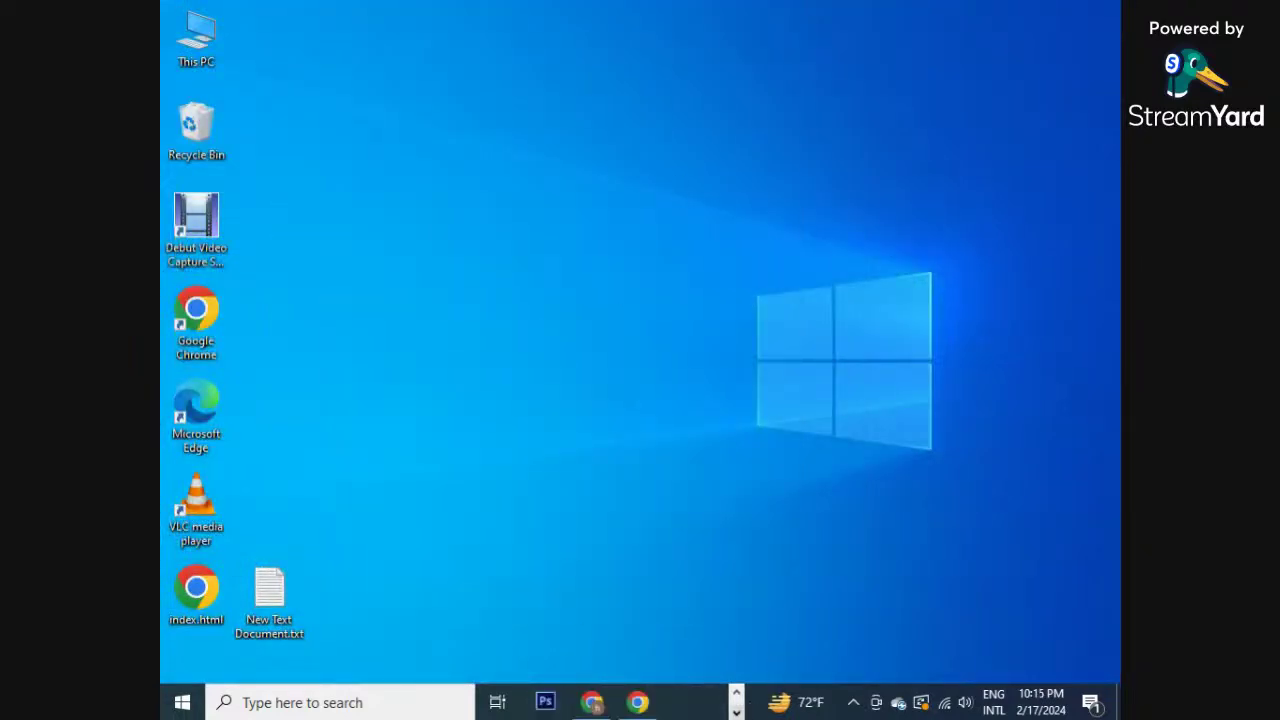
left_click(592, 702)
left_click(500, 19)
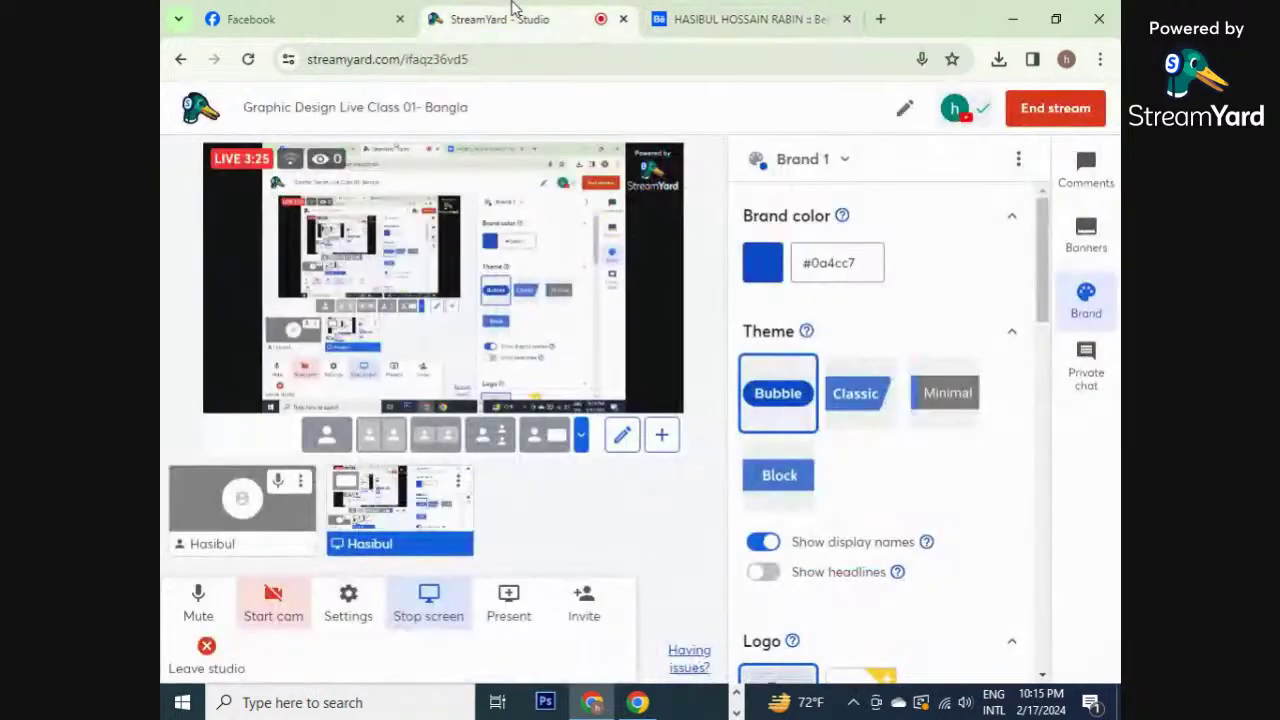
mouse_move(322, 168)
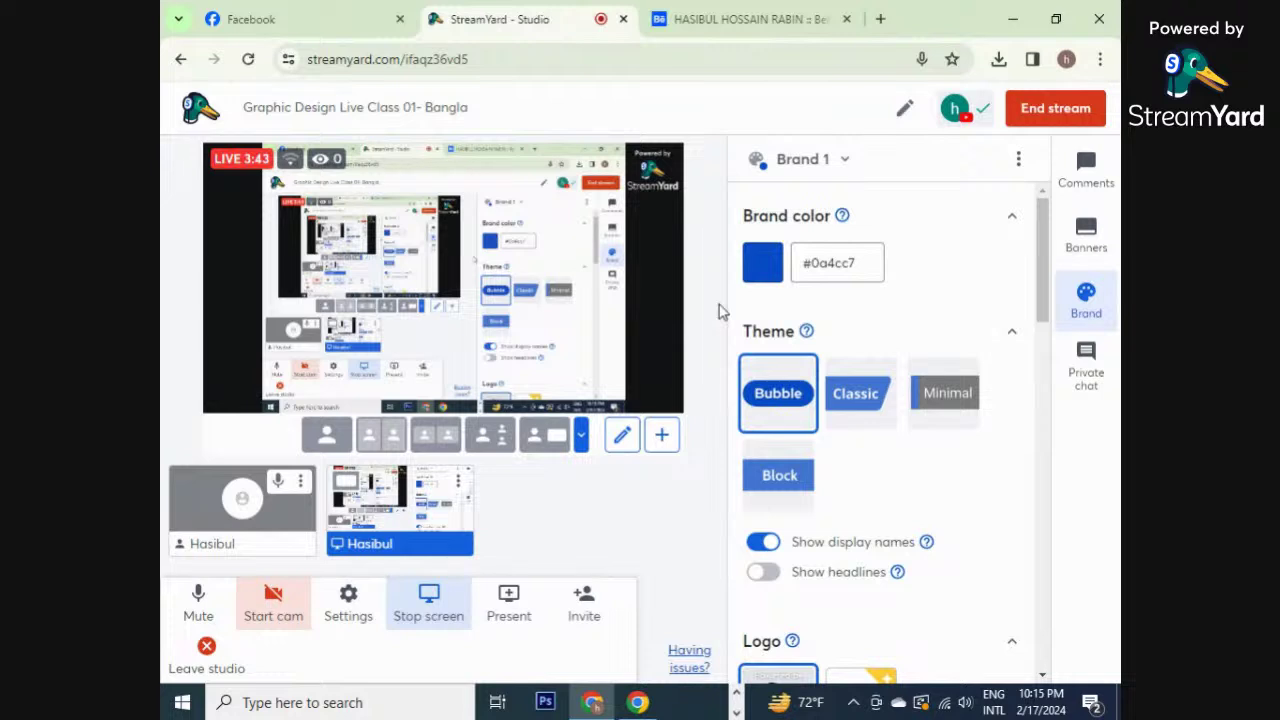
scroll(1048, 362, "down", 6)
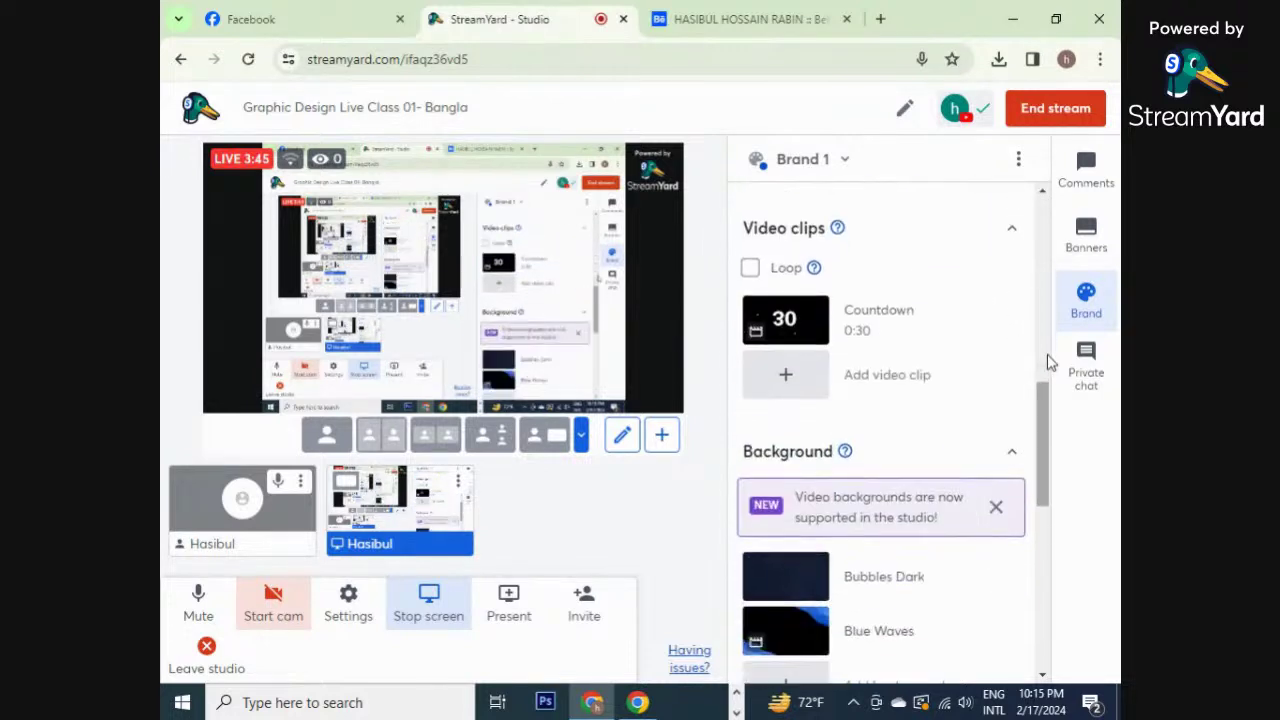
scroll(1048, 362, "down", 5)
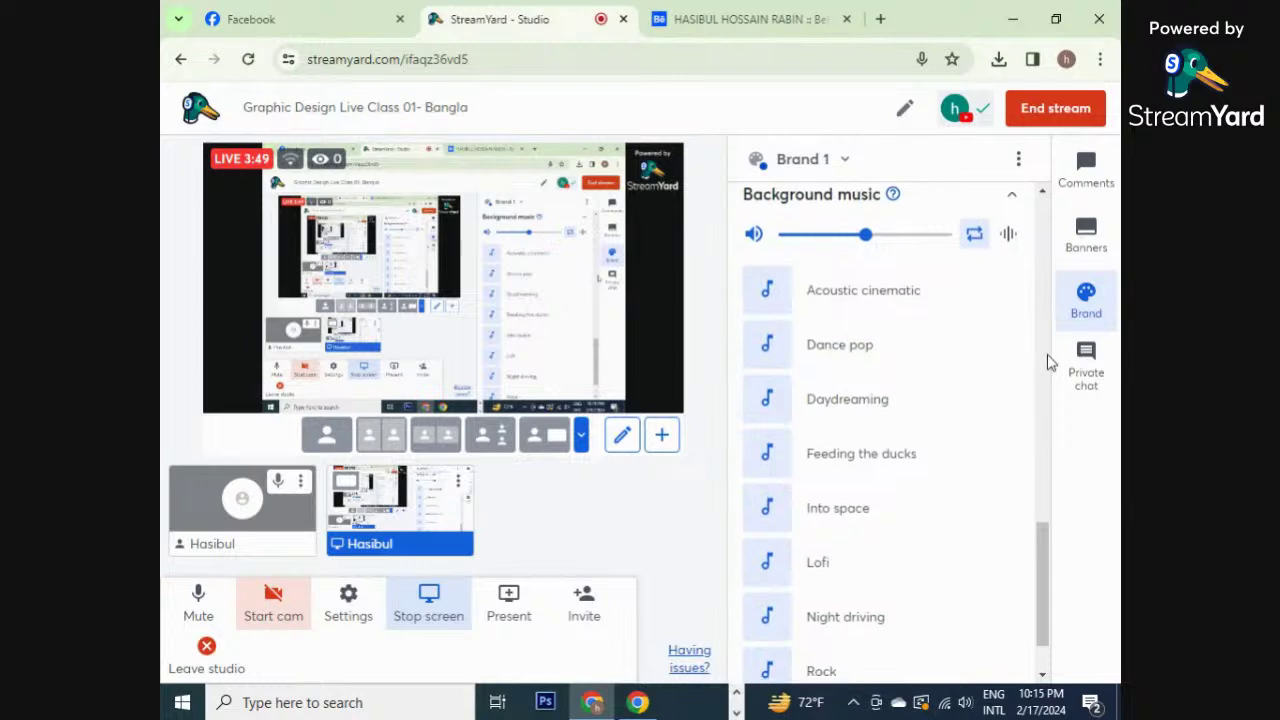
scroll(1048, 362, "down", 1)
scroll(1048, 362, "up", 10)
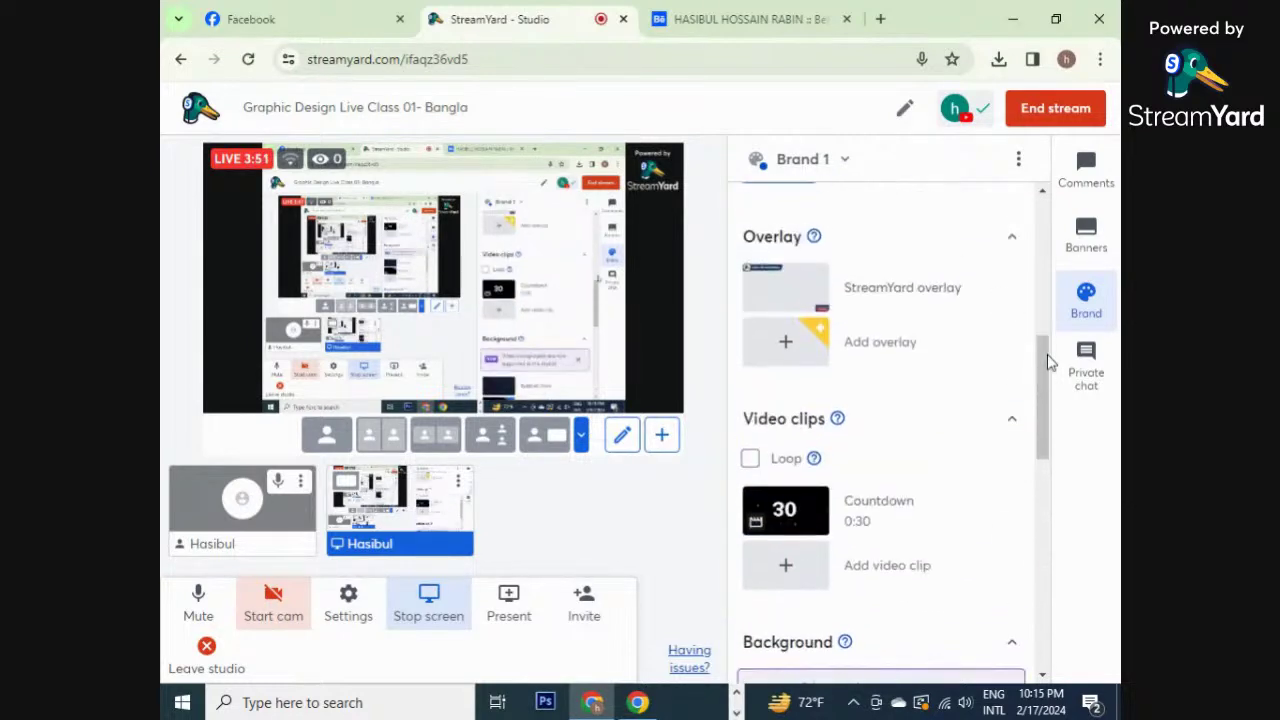
scroll(1048, 362, "down", 10)
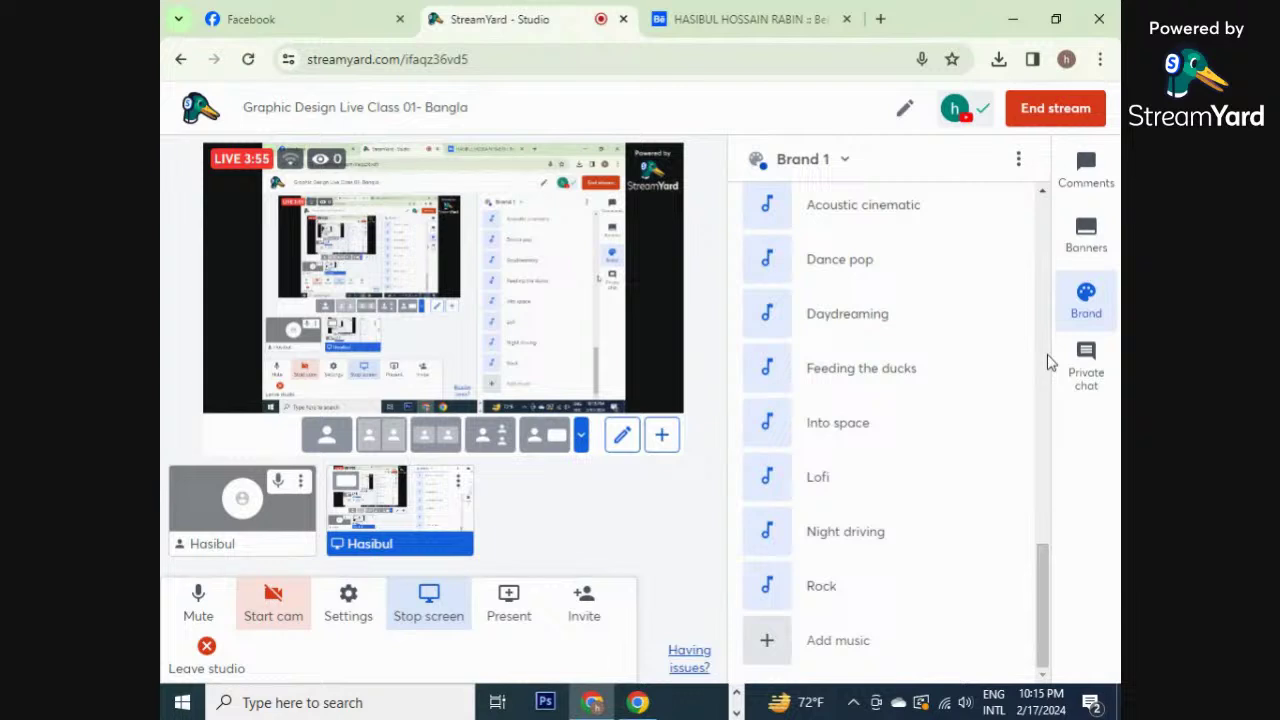
scroll(1048, 362, "up", 10)
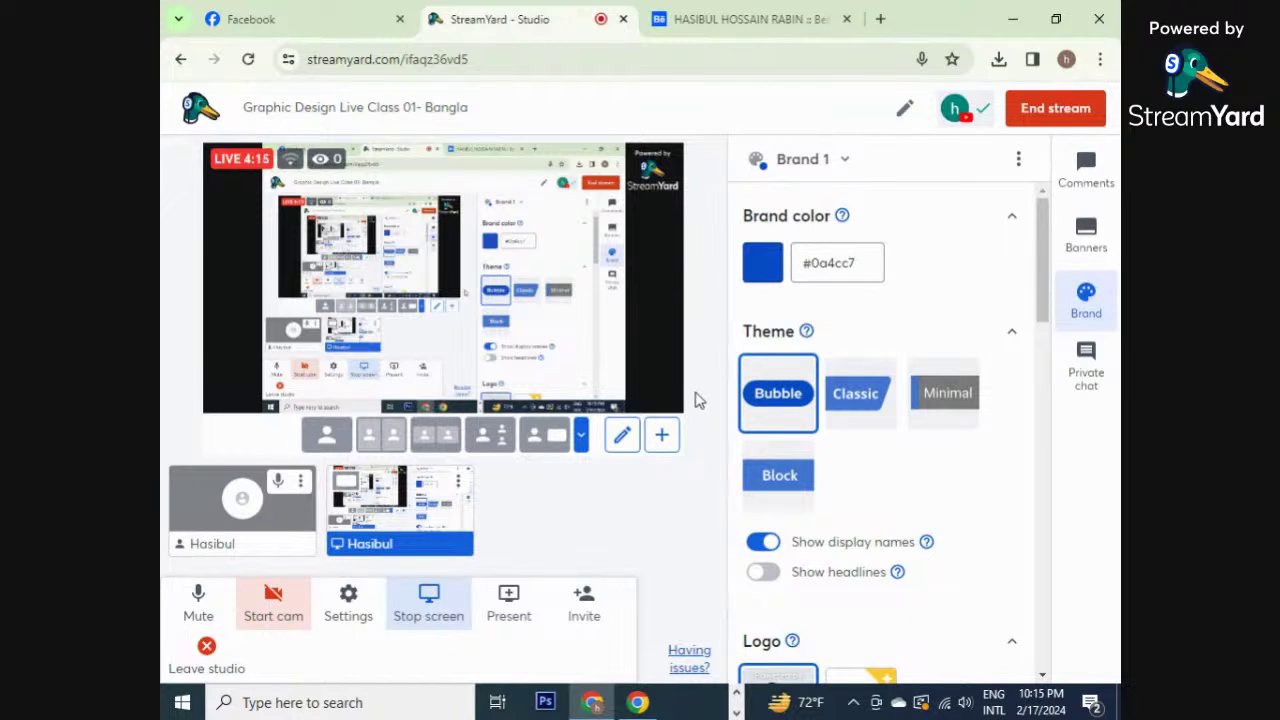
- Open BEHANCE-COVER-01.jpg from the class-2.02 folder and examine the edges of the FREELANCING lettering at 5000% magnification
left_click(736, 691)
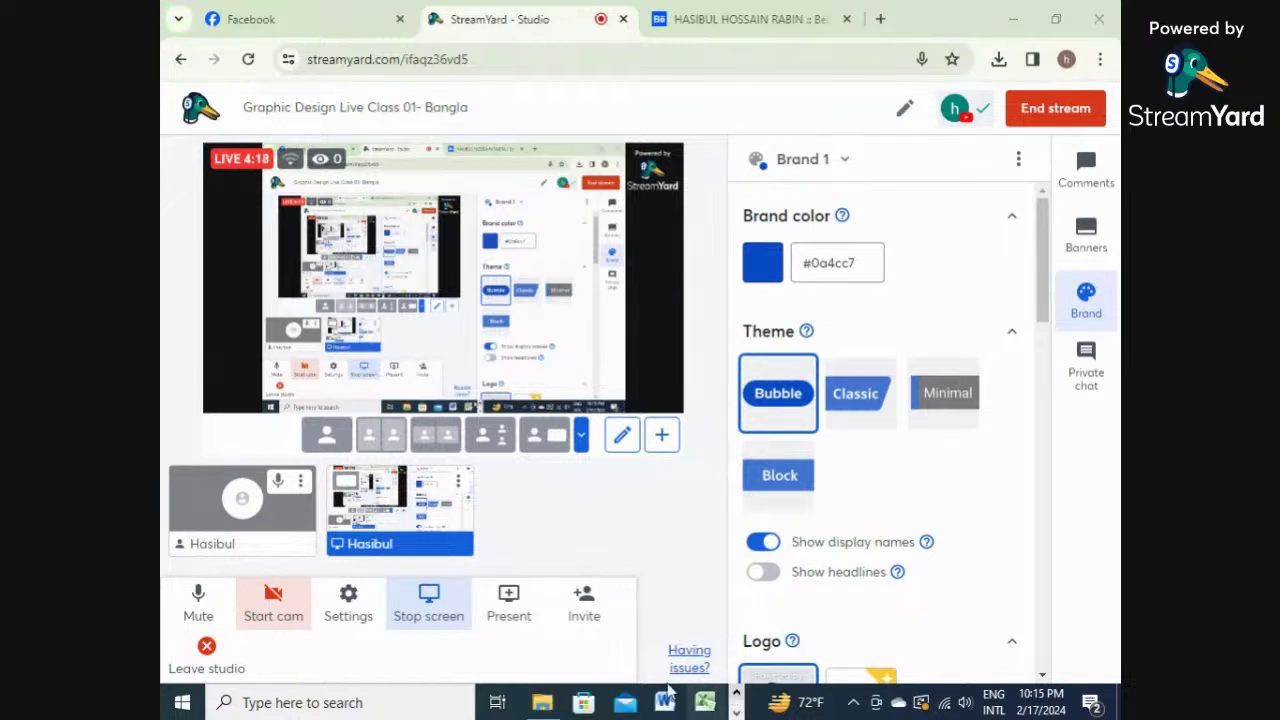
left_click(538, 704)
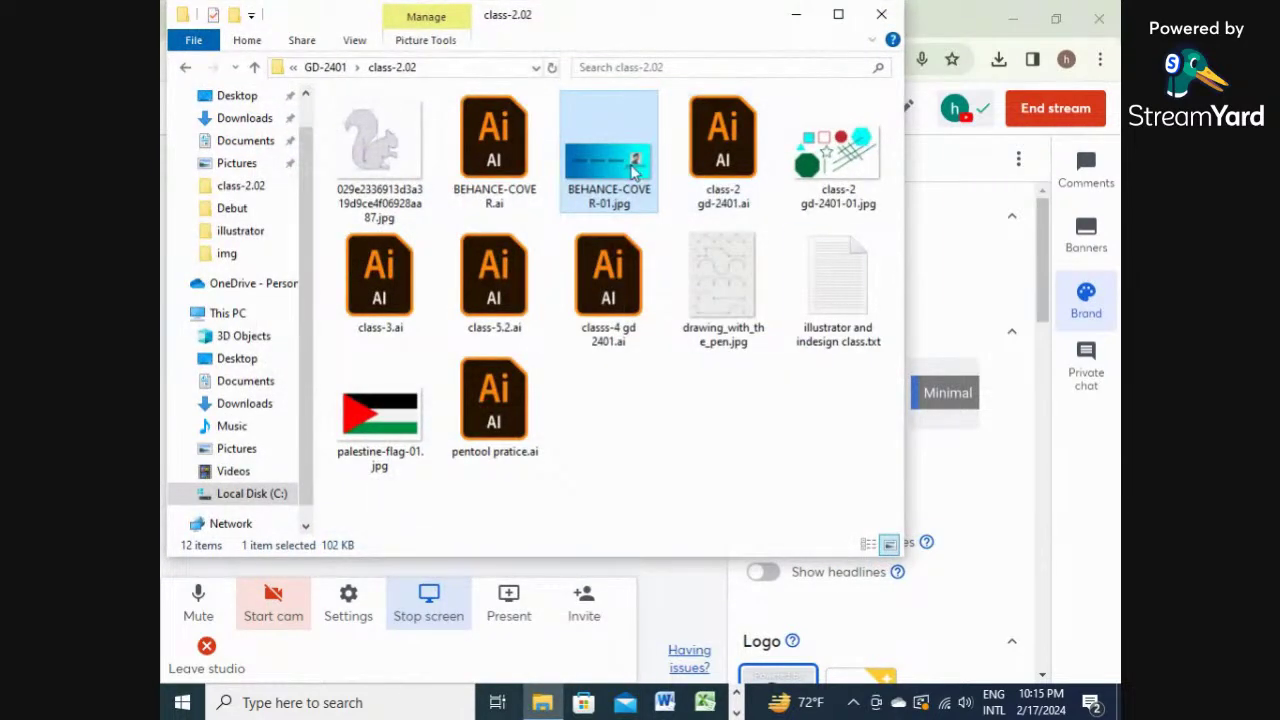
double_click(640, 180)
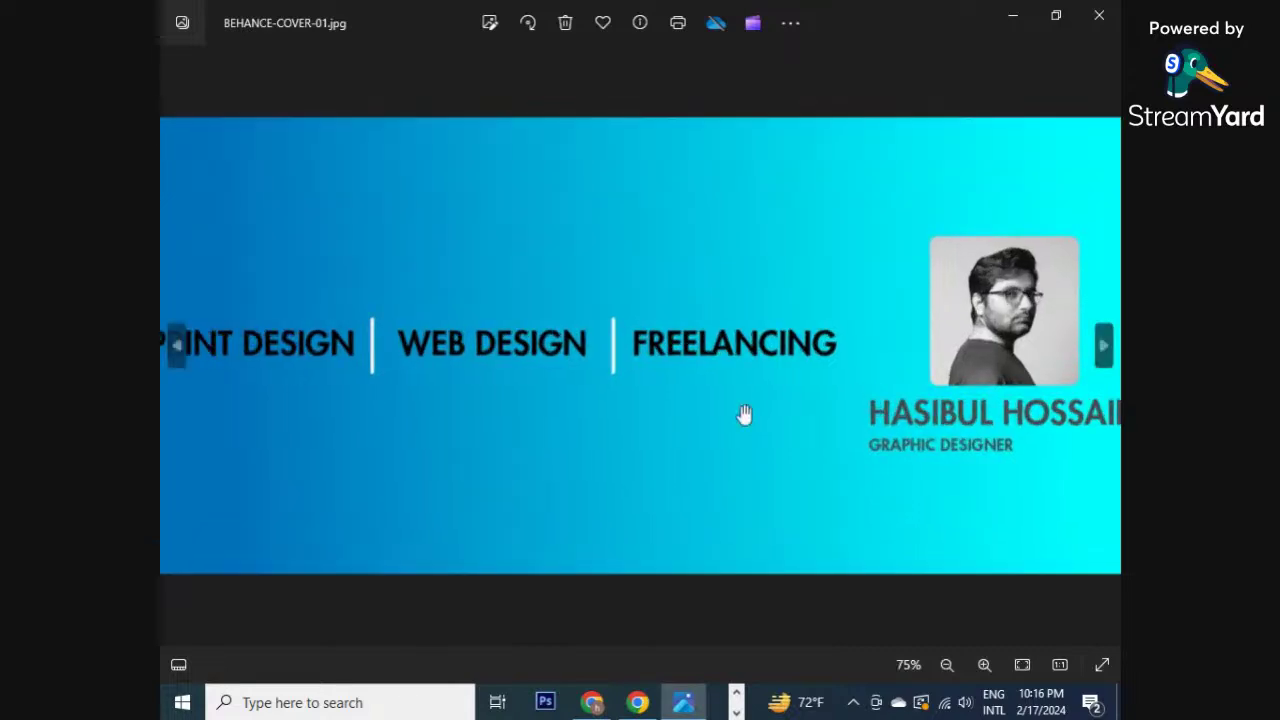
scroll(743, 414, "up", 10)
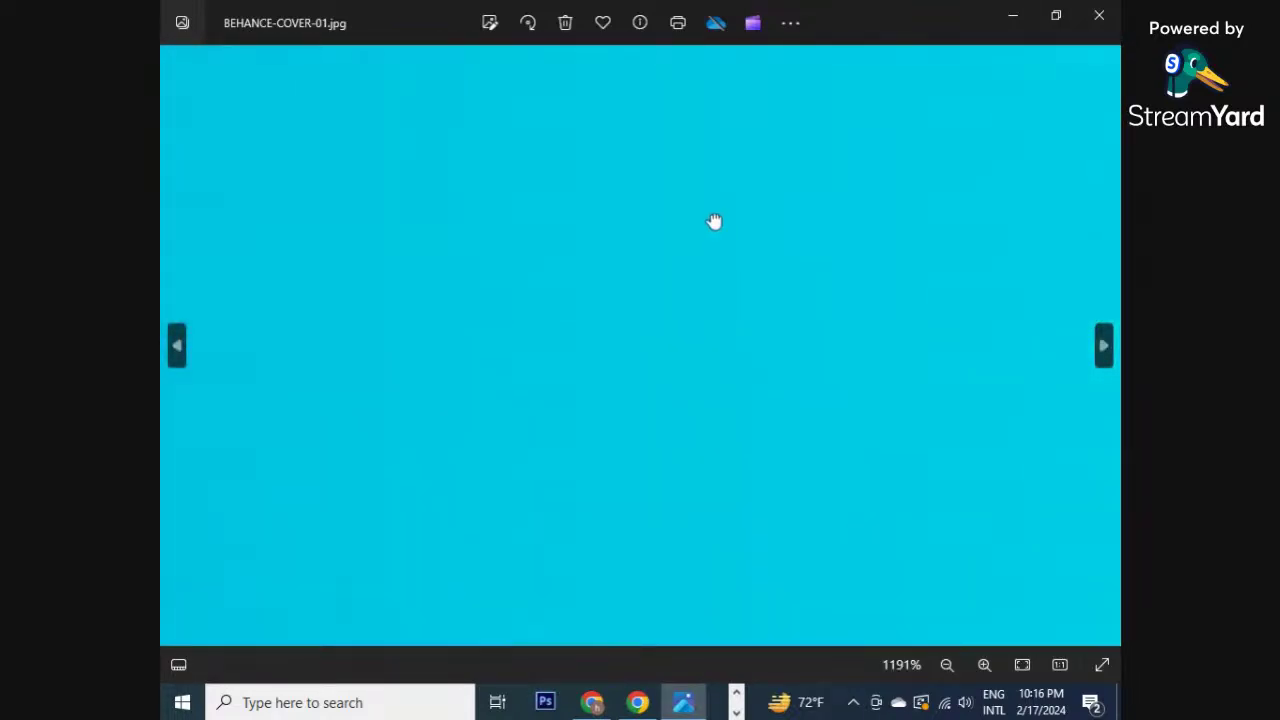
left_click_drag(714, 221, 680, 460)
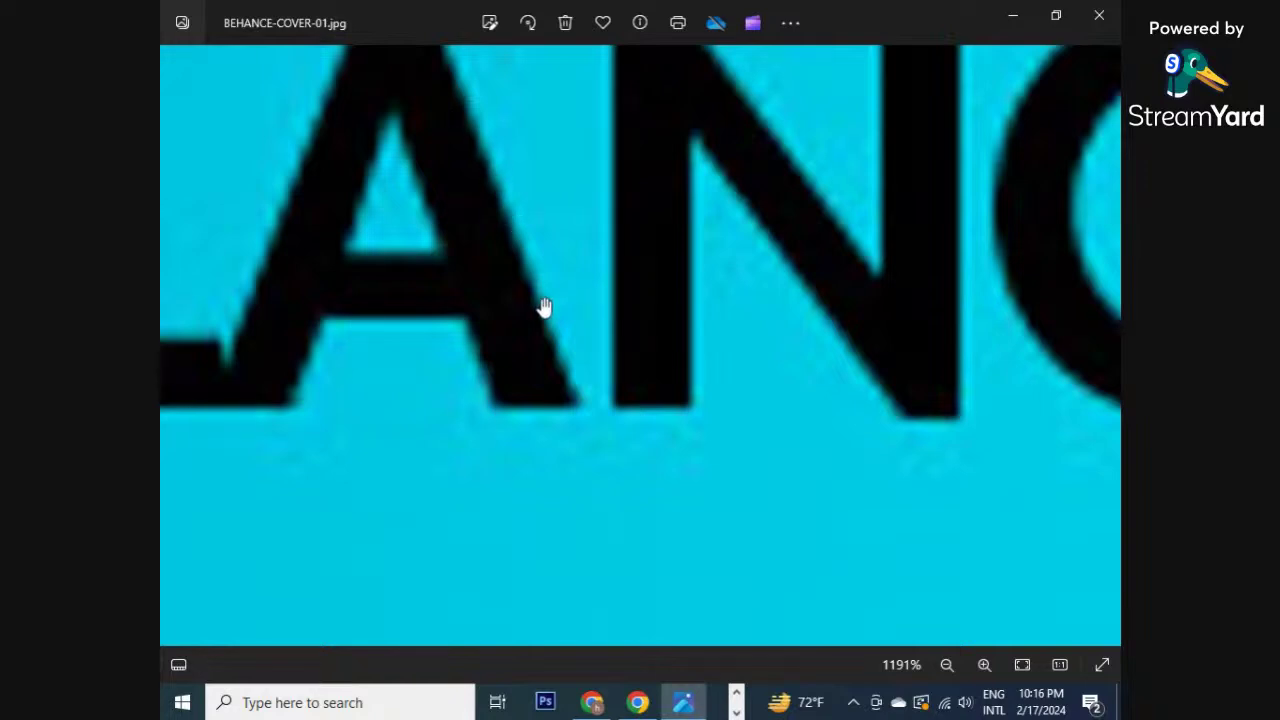
scroll(540, 341, "up", 10)
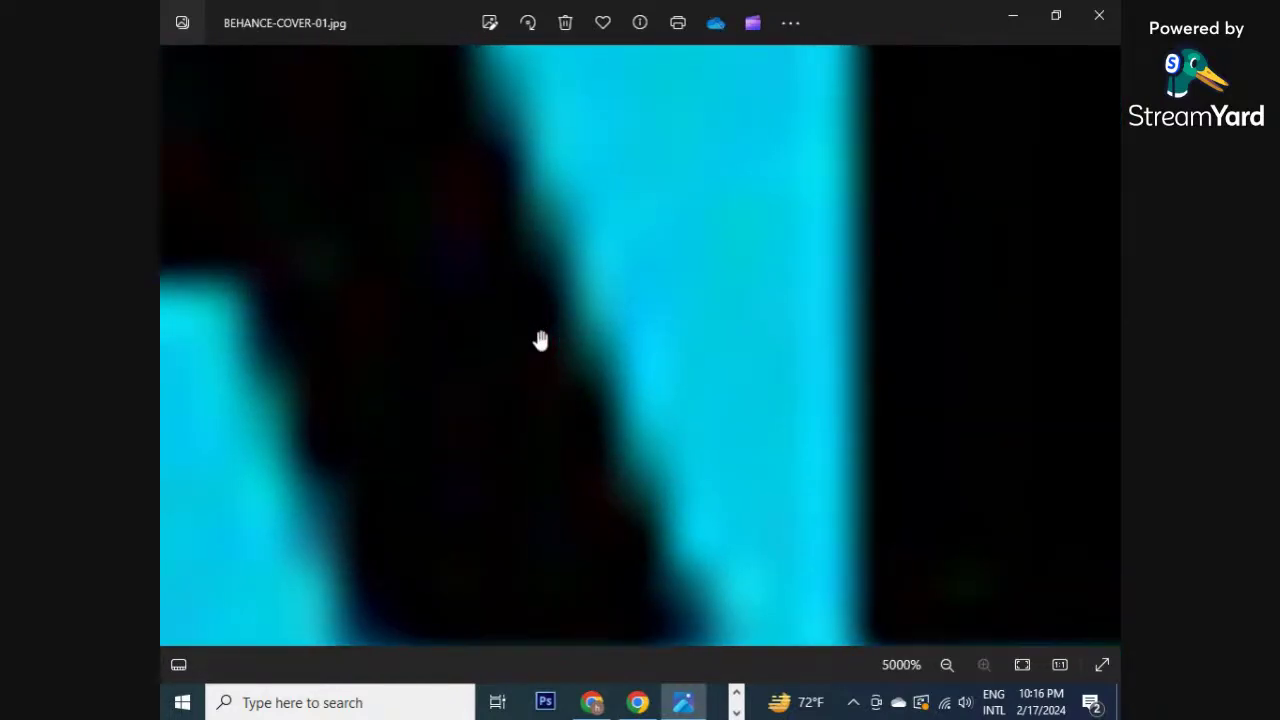
scroll(540, 341, "down", 10)
scroll(540, 341, "down", 8)
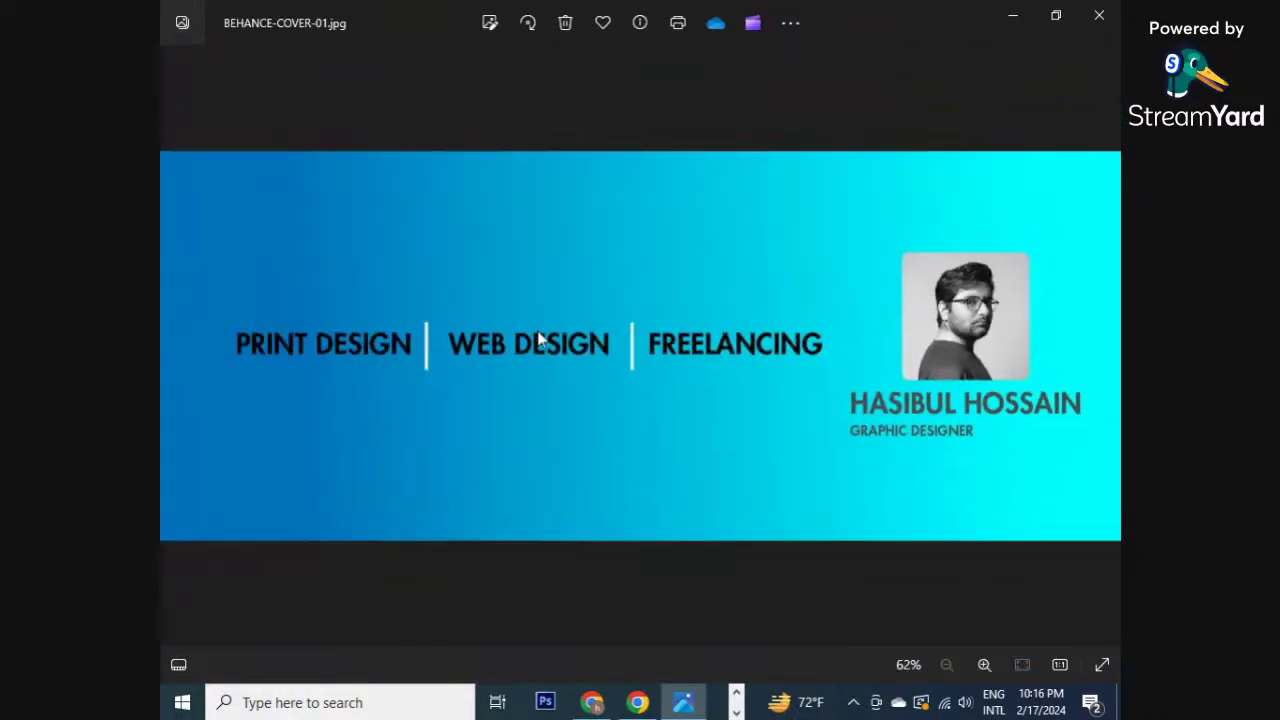
- Examine the portrait and the lettering beneath it enlarged, close the image, and minimize the folder window
scroll(1012, 320, "up", 6)
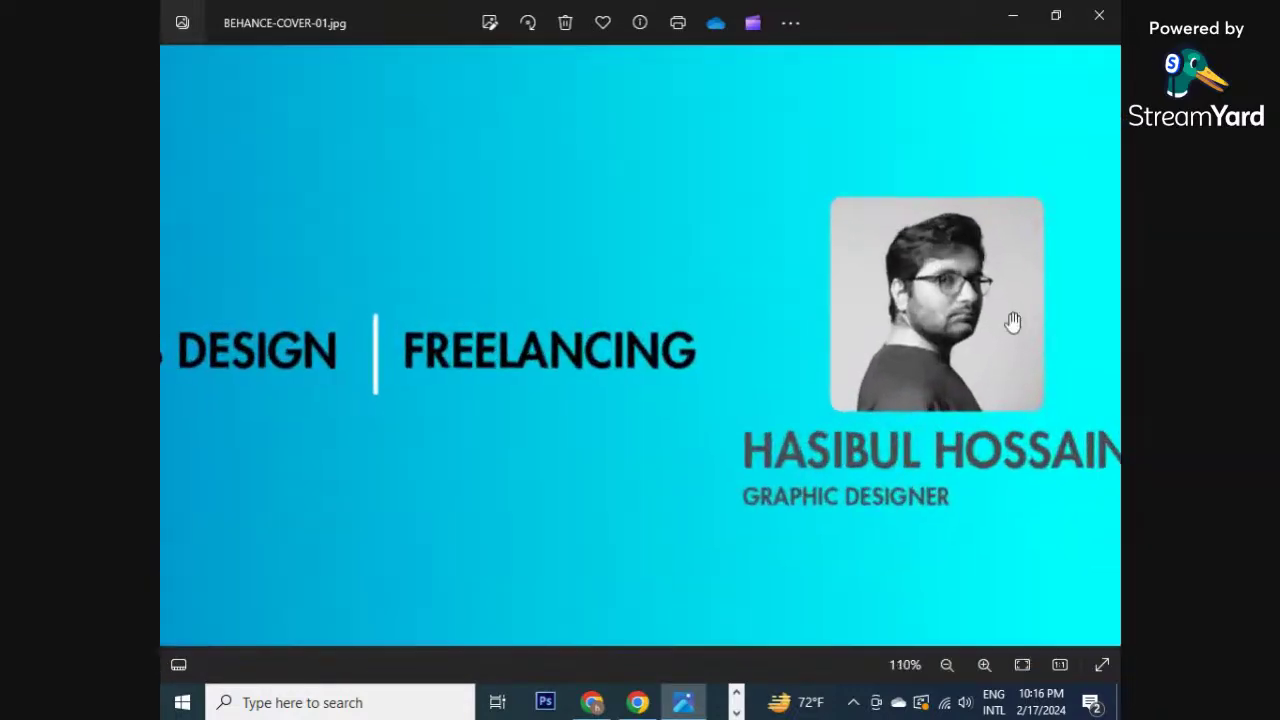
scroll(822, 608, "down", 3)
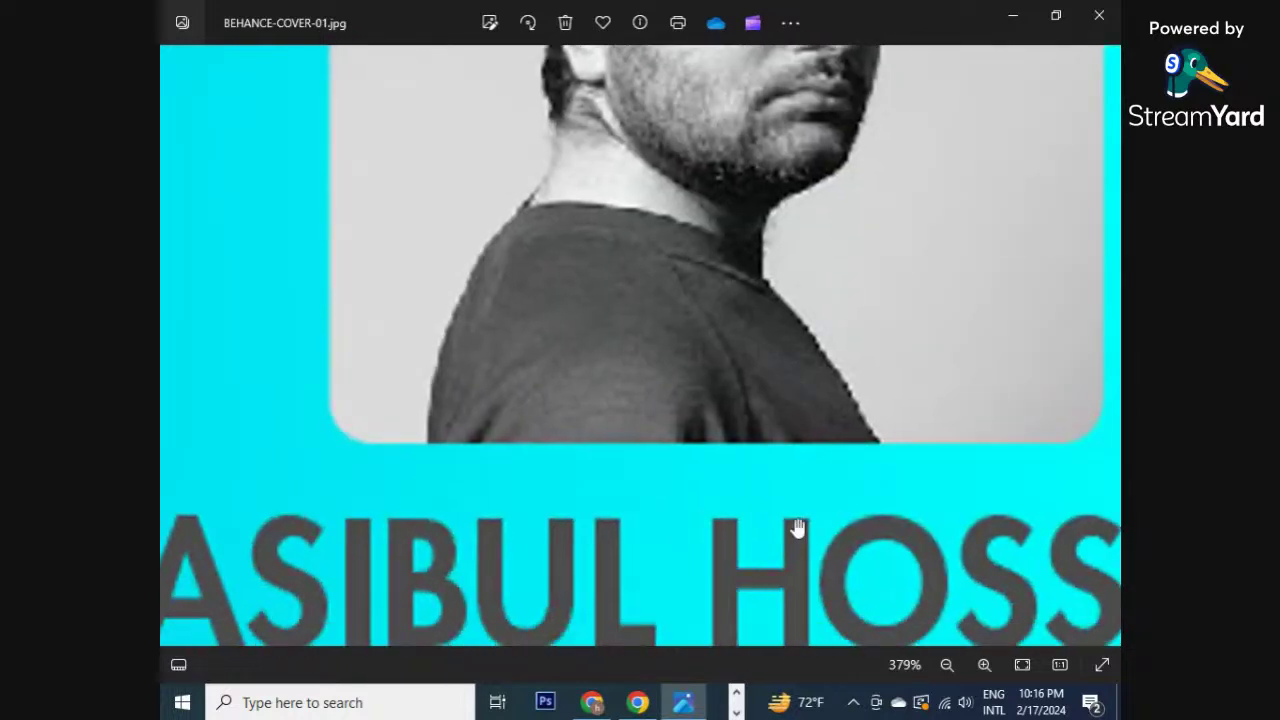
scroll(829, 520, "down", 4)
scroll(681, 298, "up", 2)
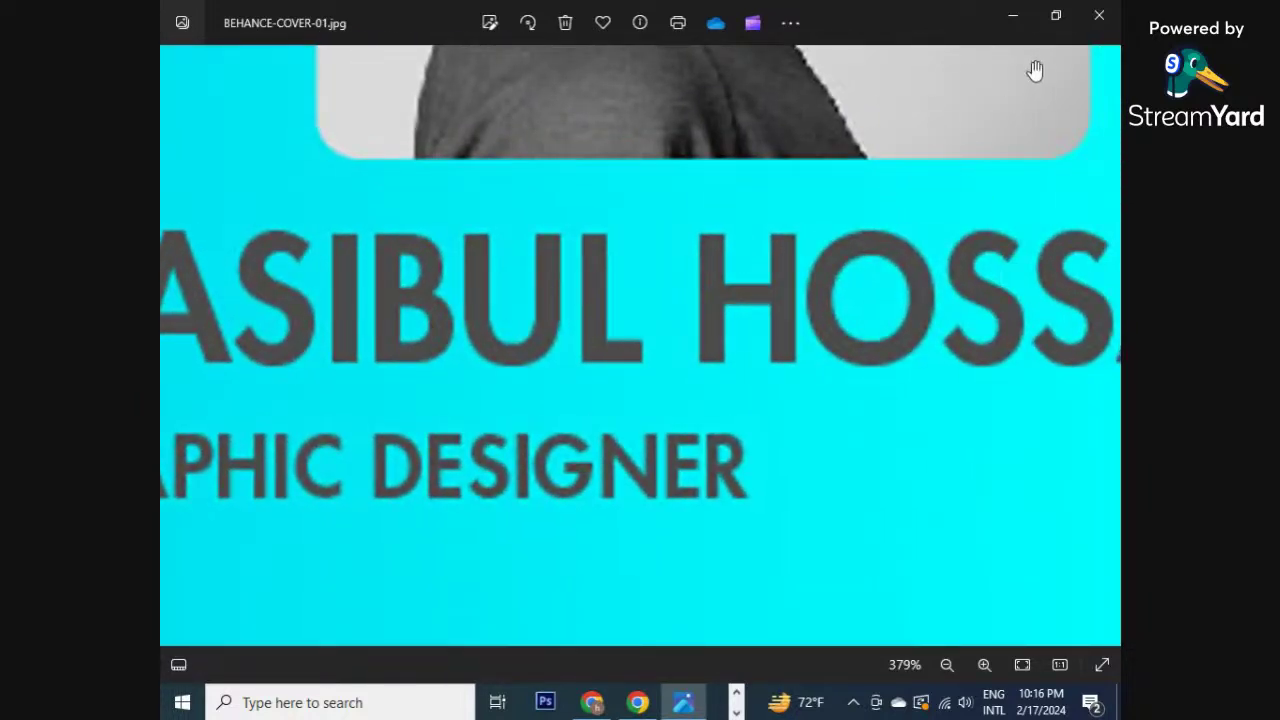
left_click(1099, 17)
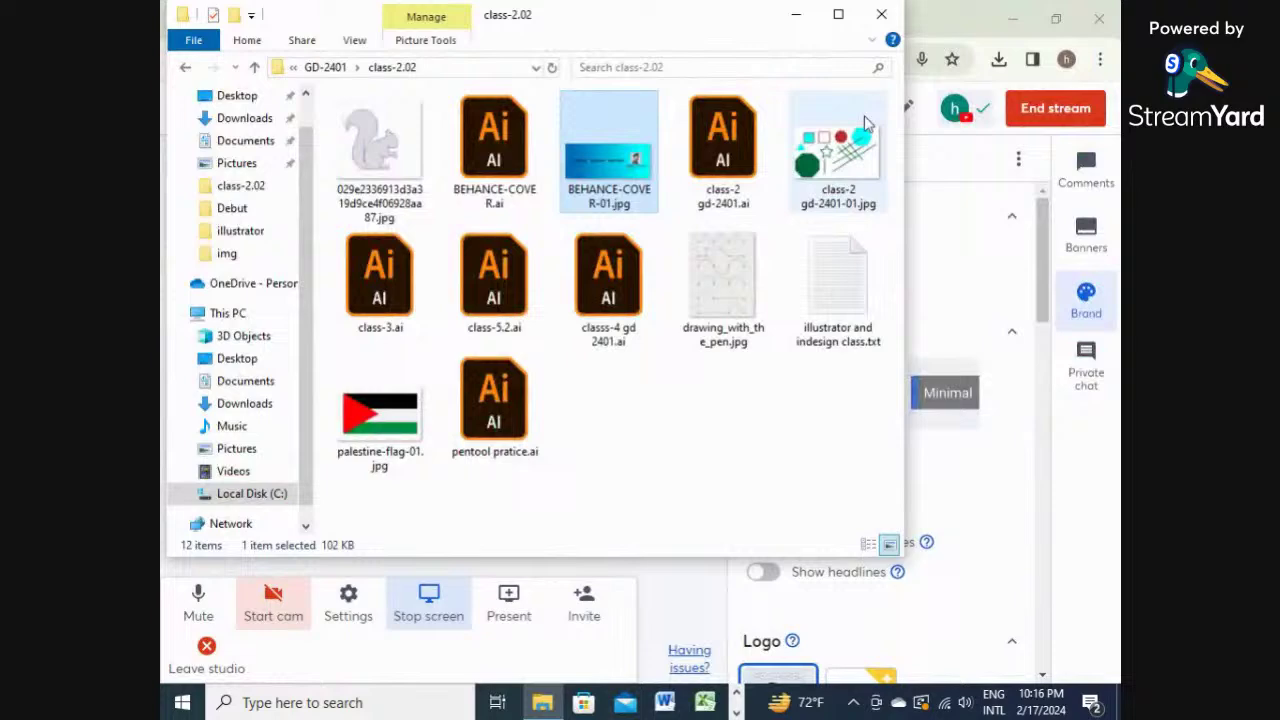
left_click(795, 15)
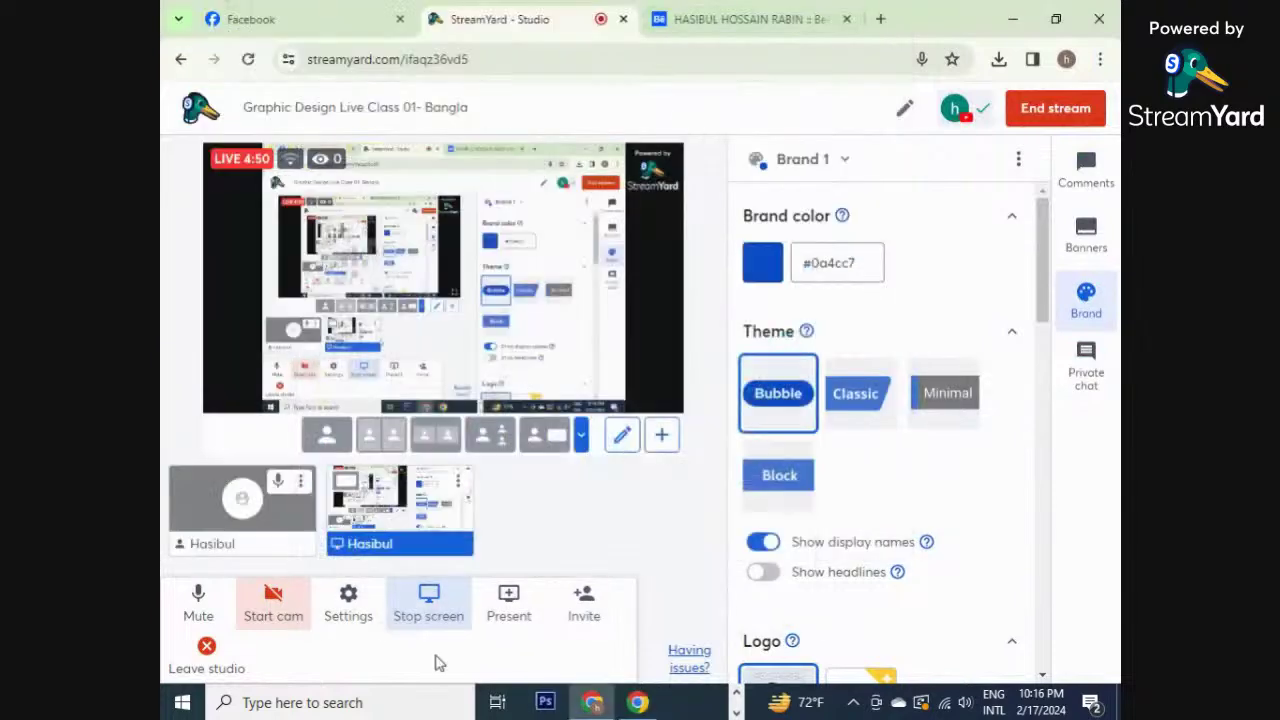
left_click(376, 441)
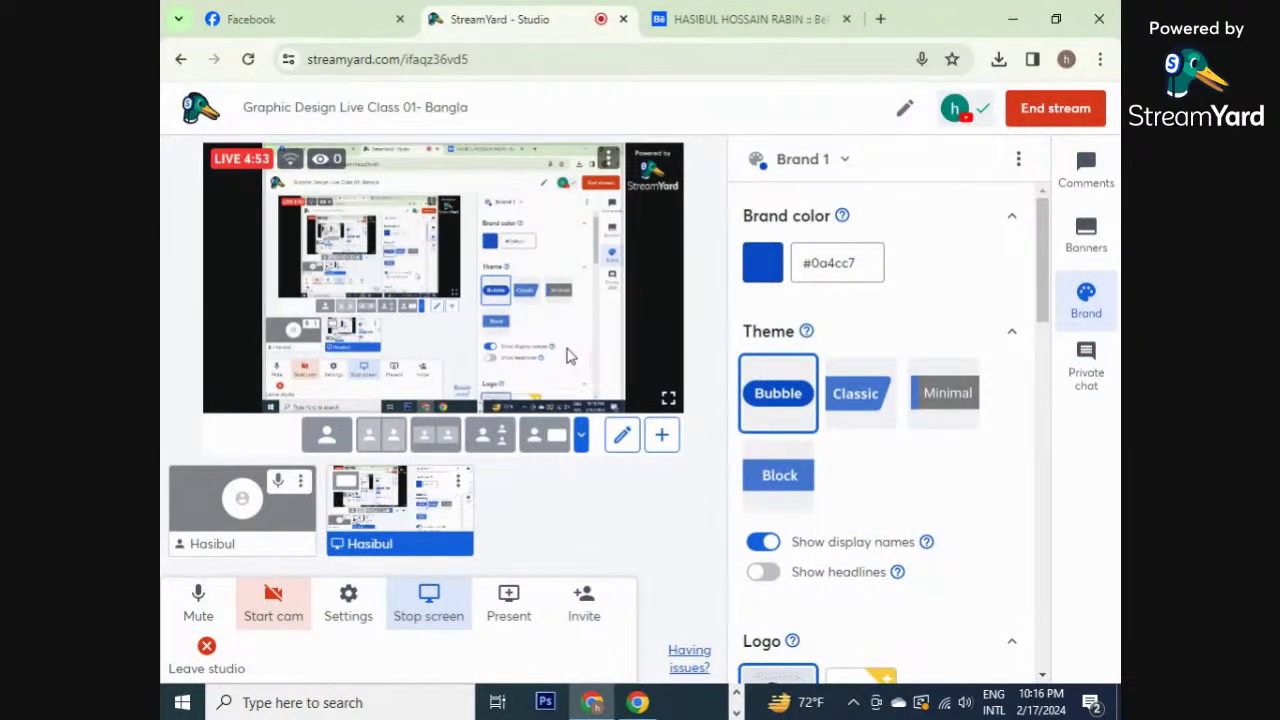
mouse_move(332, 170)
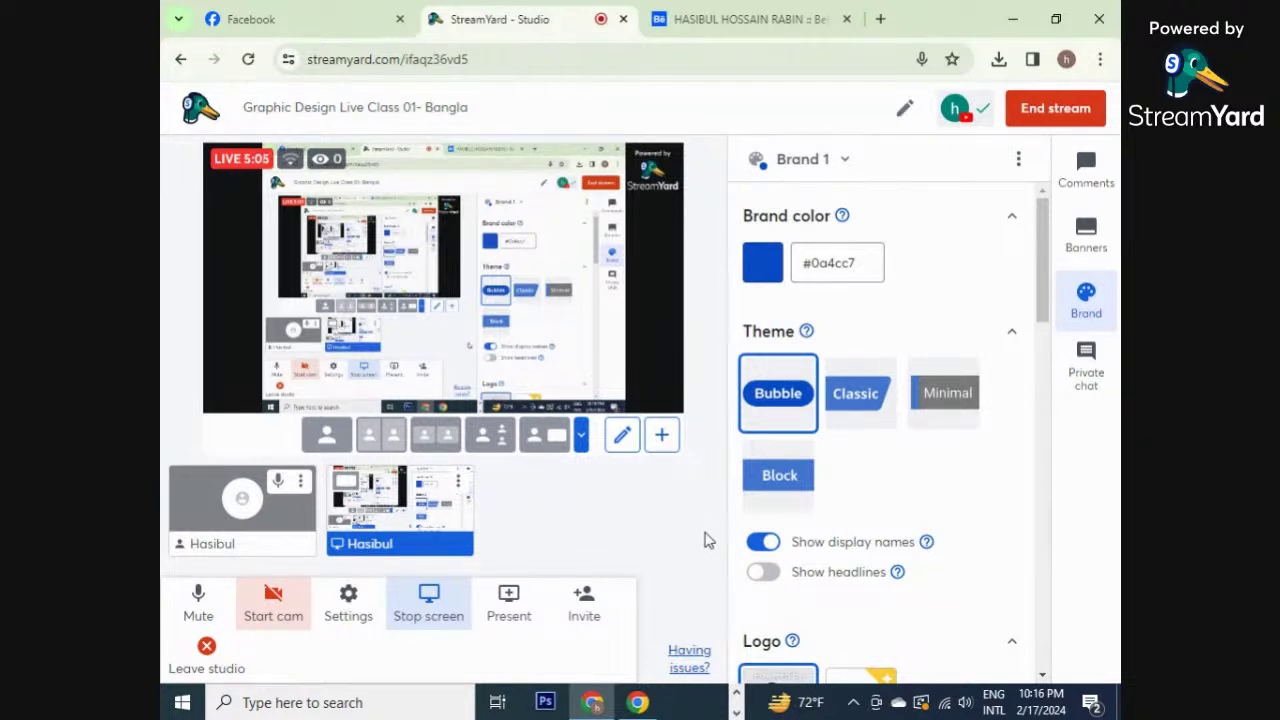
left_click(1040, 480)
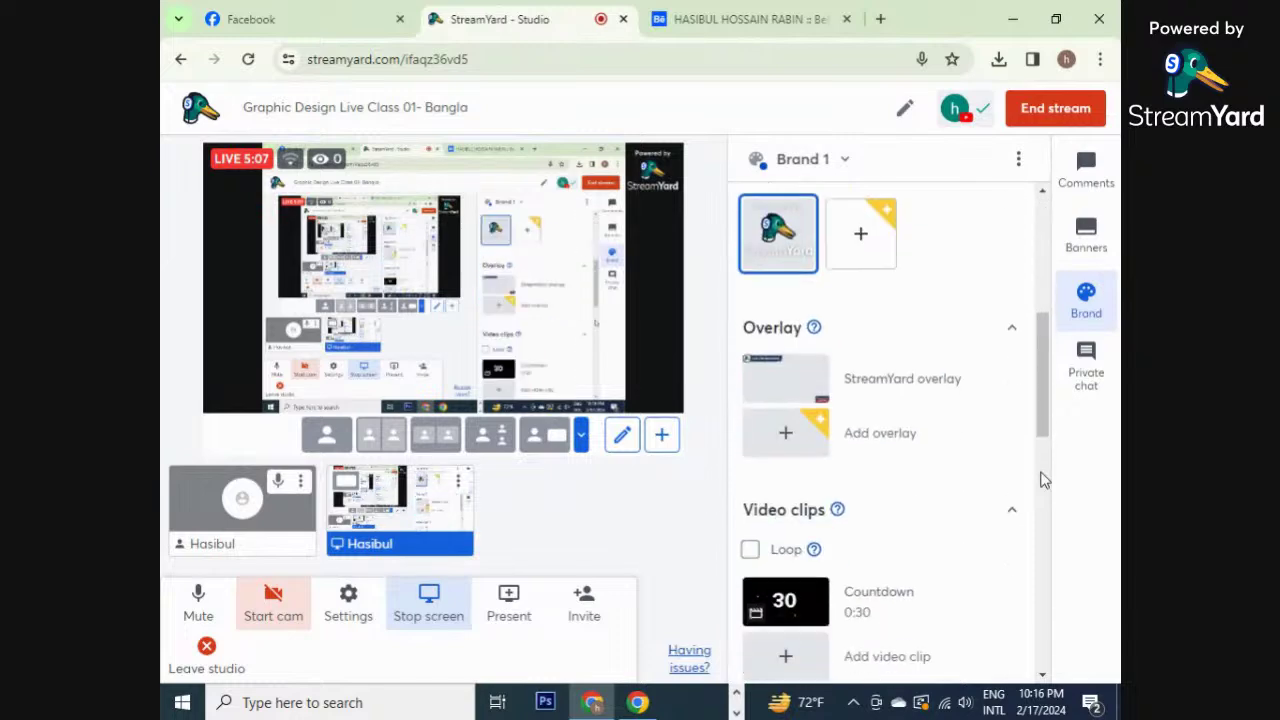
scroll(1040, 480, "down", 10)
scroll(1040, 480, "up", 14)
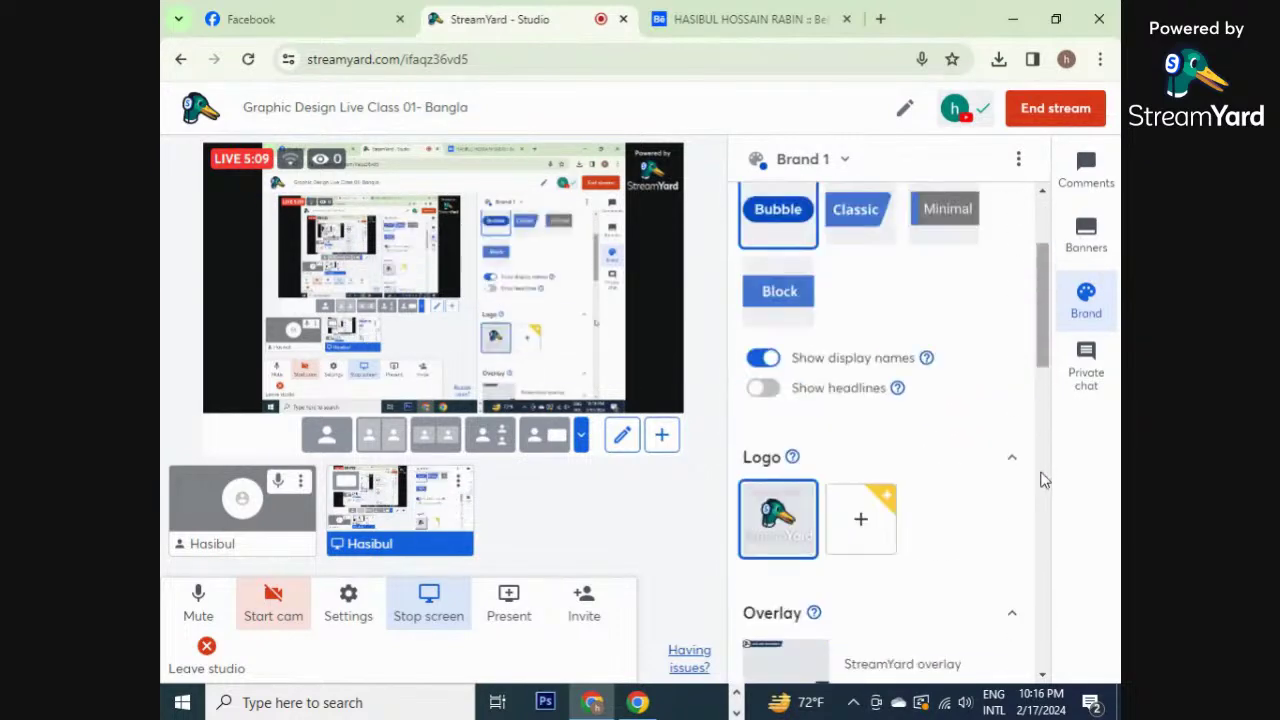
scroll(1040, 480, "up", 2)
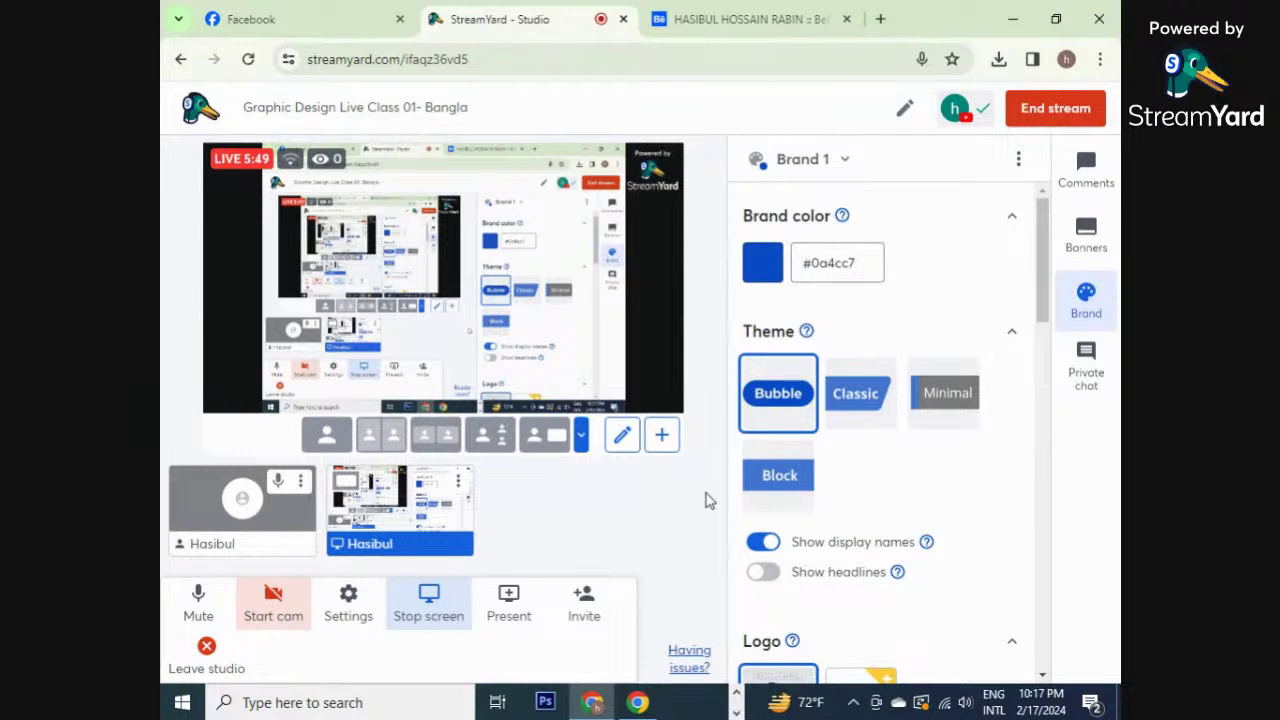
- Open photopea.com in a new browser tab
left_click(880, 19)
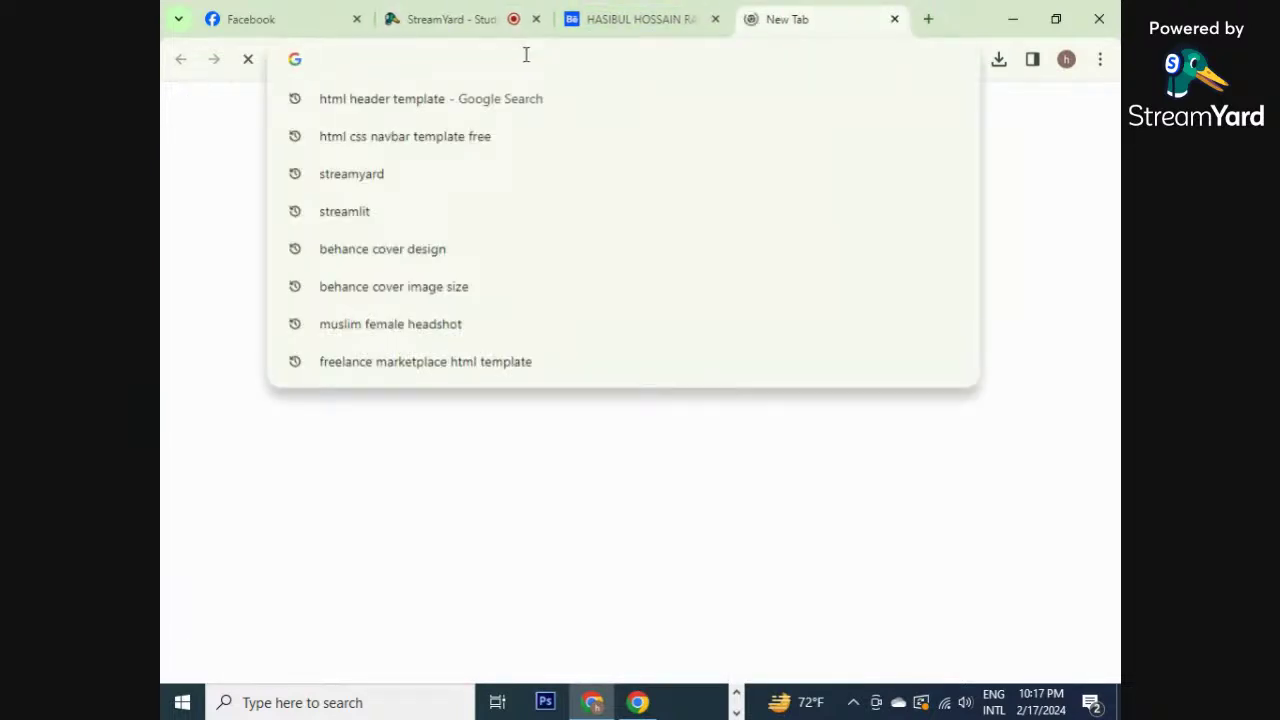
type("pho")
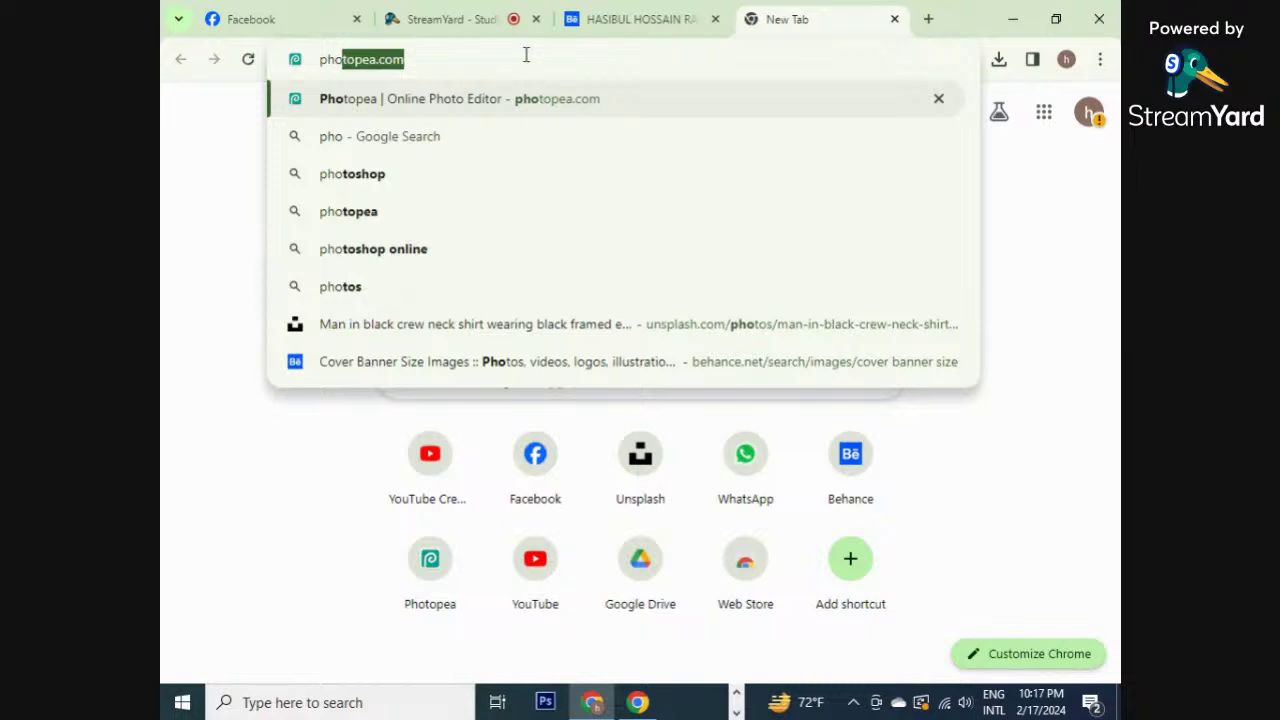
type("to")
key("Right")
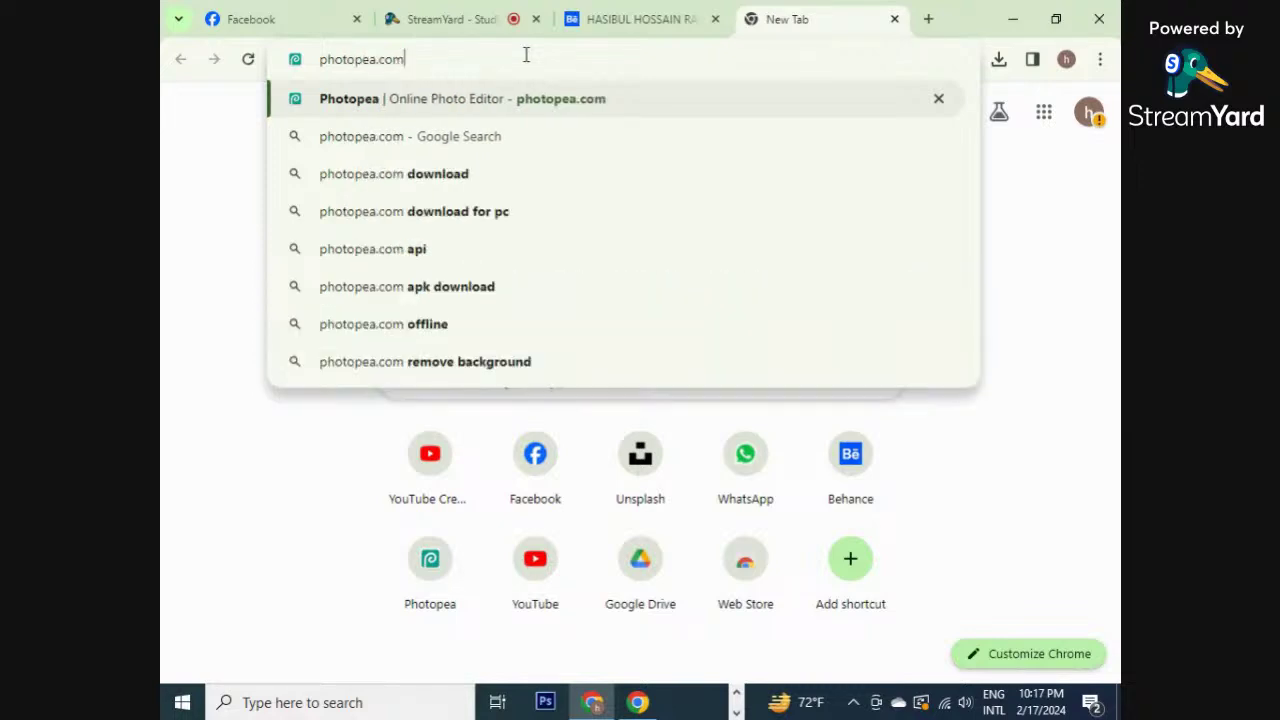
key("Return")
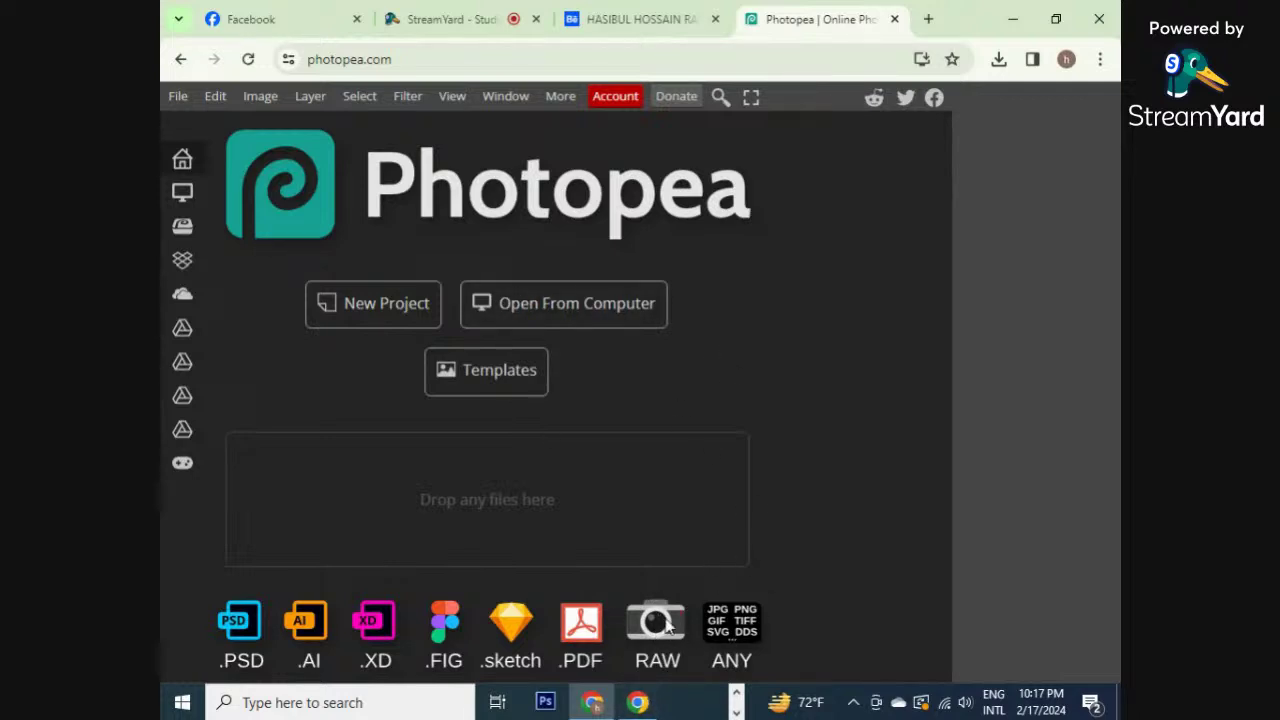
- Open the raw photo DSC06488.ARW from the retouch folder on Local Disk (C:) in Photopea, checking the StreamYard studio in between
left_click(736, 693)
left_click(541, 702)
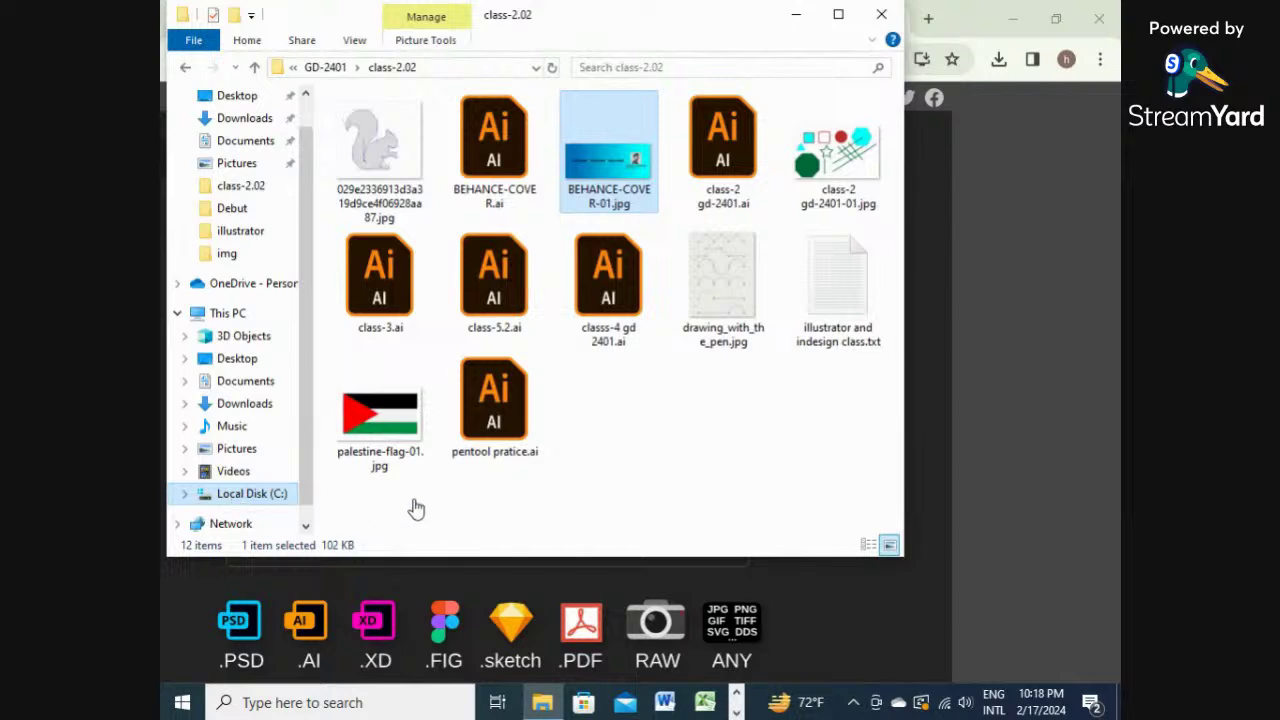
left_click(260, 500)
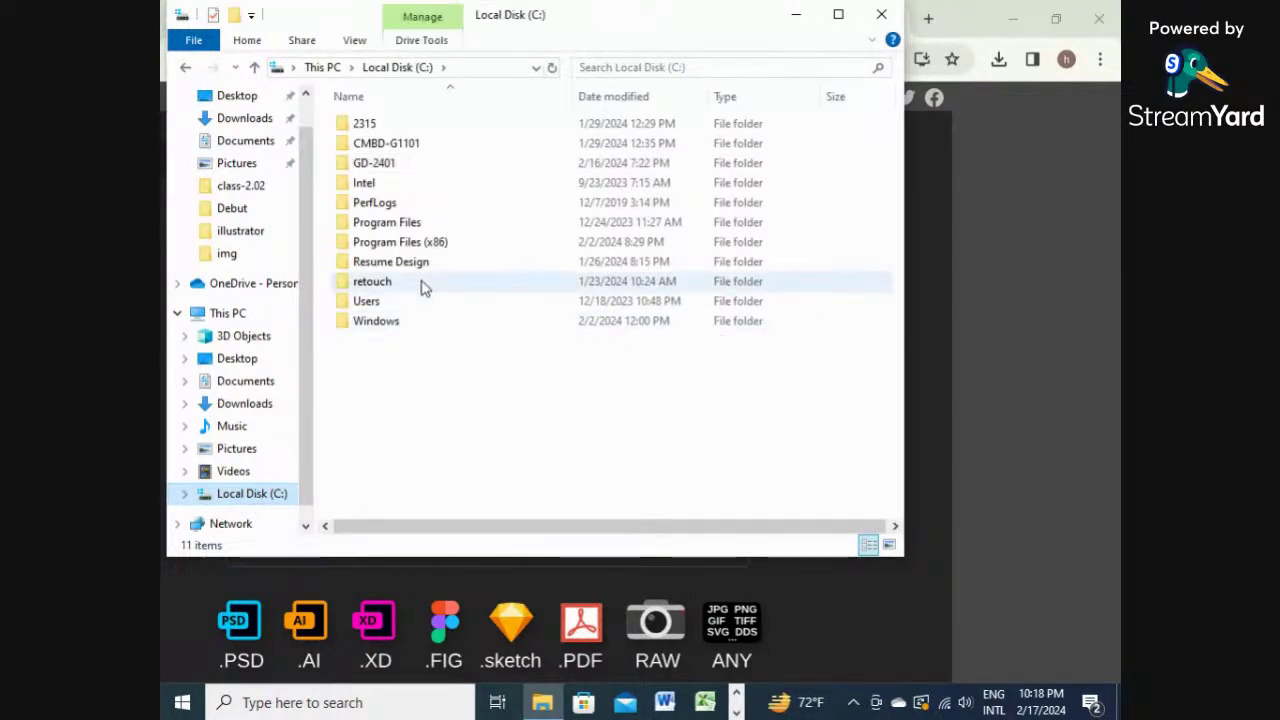
double_click(425, 282)
left_click(596, 172)
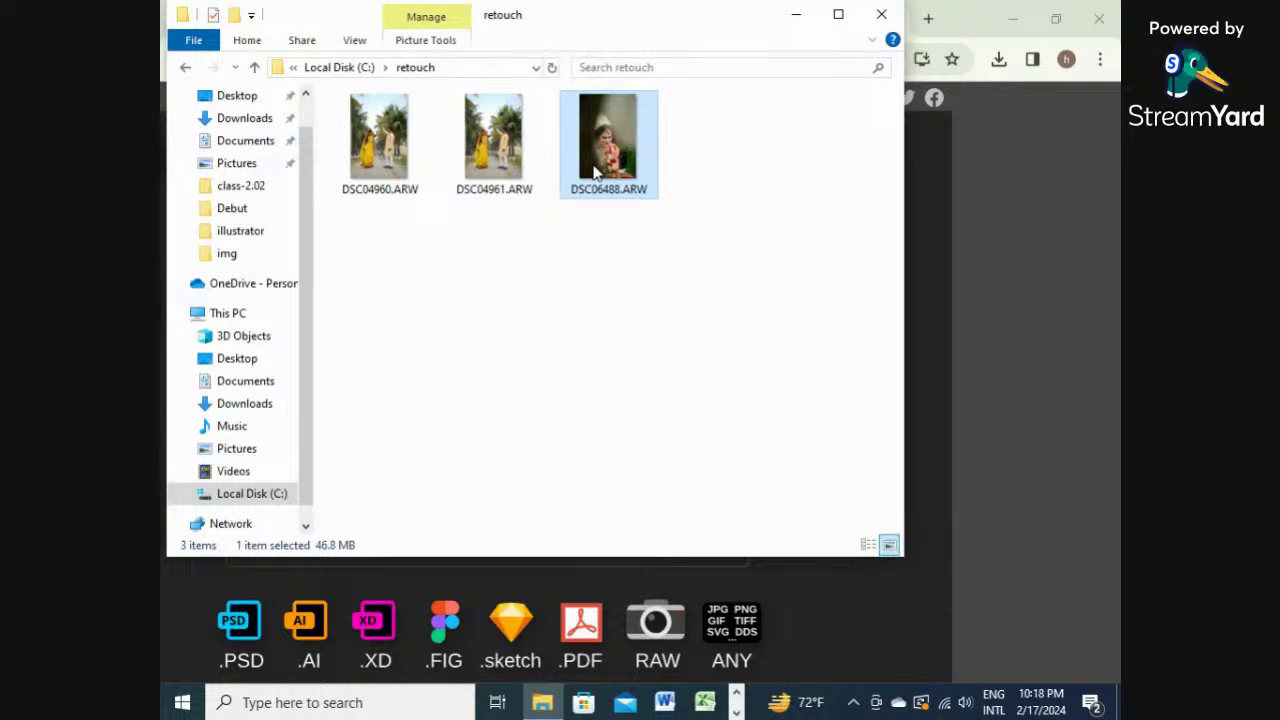
left_click_drag(596, 172, 928, 330)
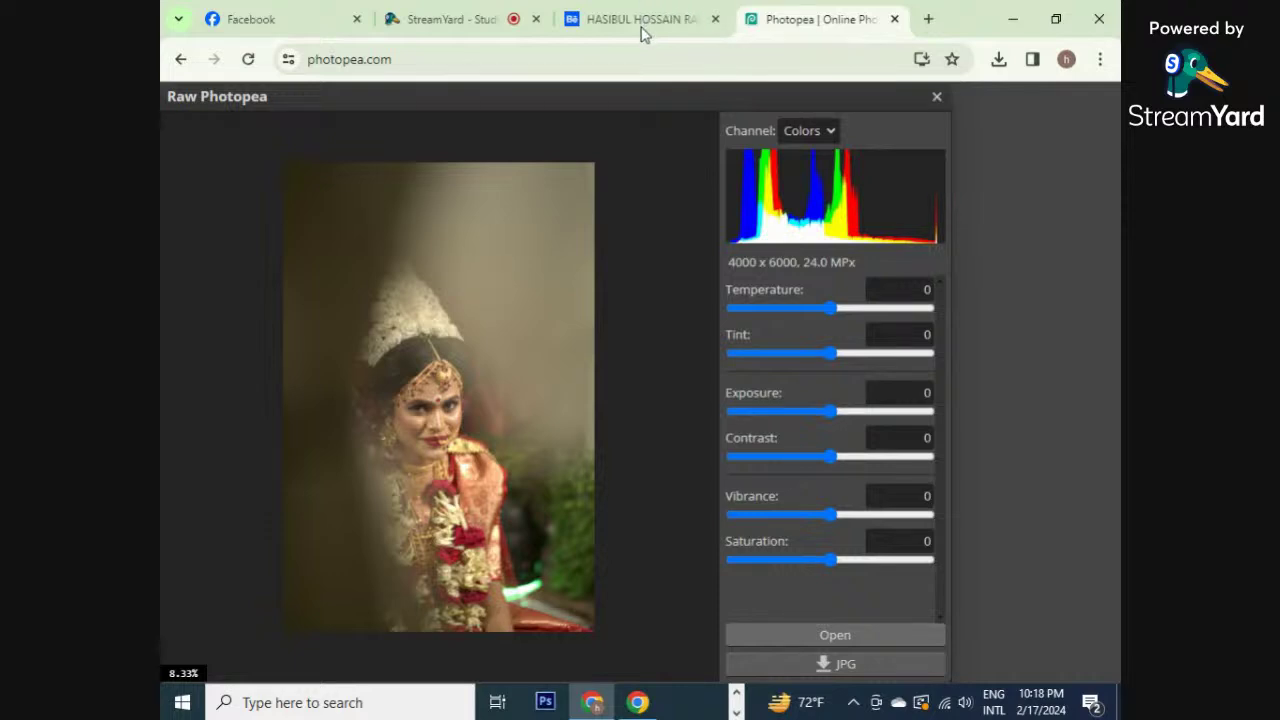
left_click(474, 17)
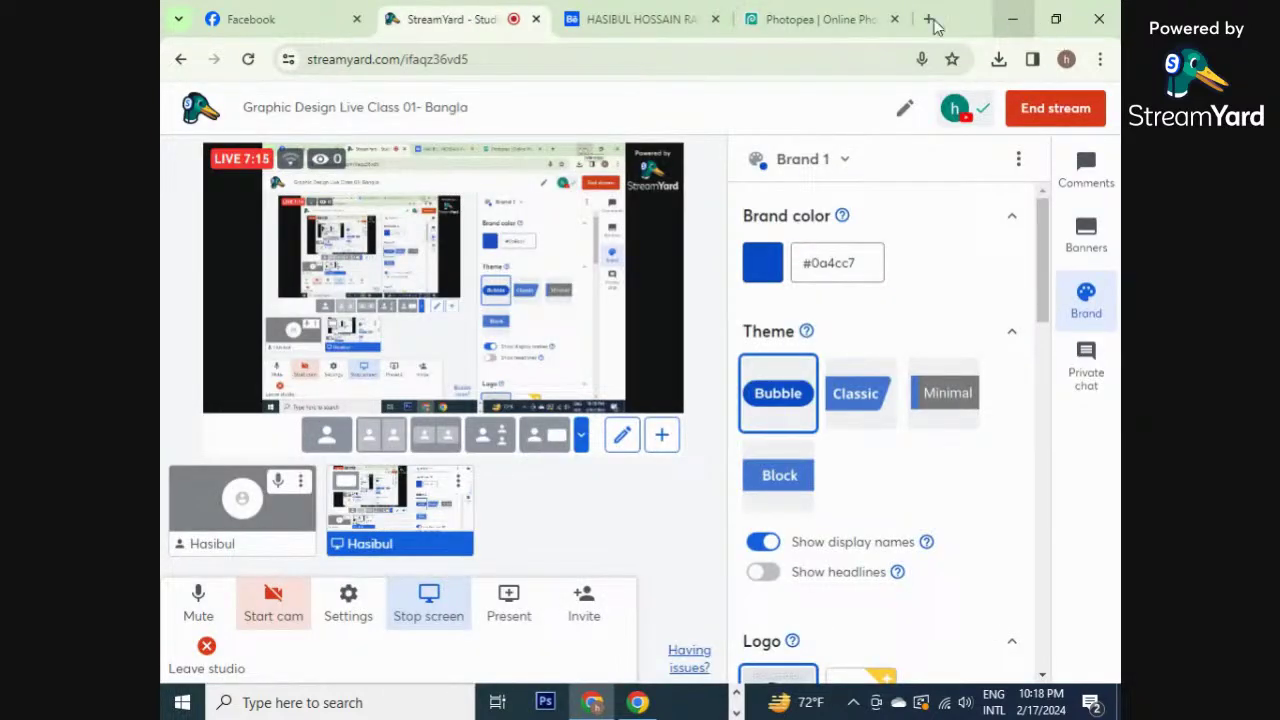
left_click(782, 20)
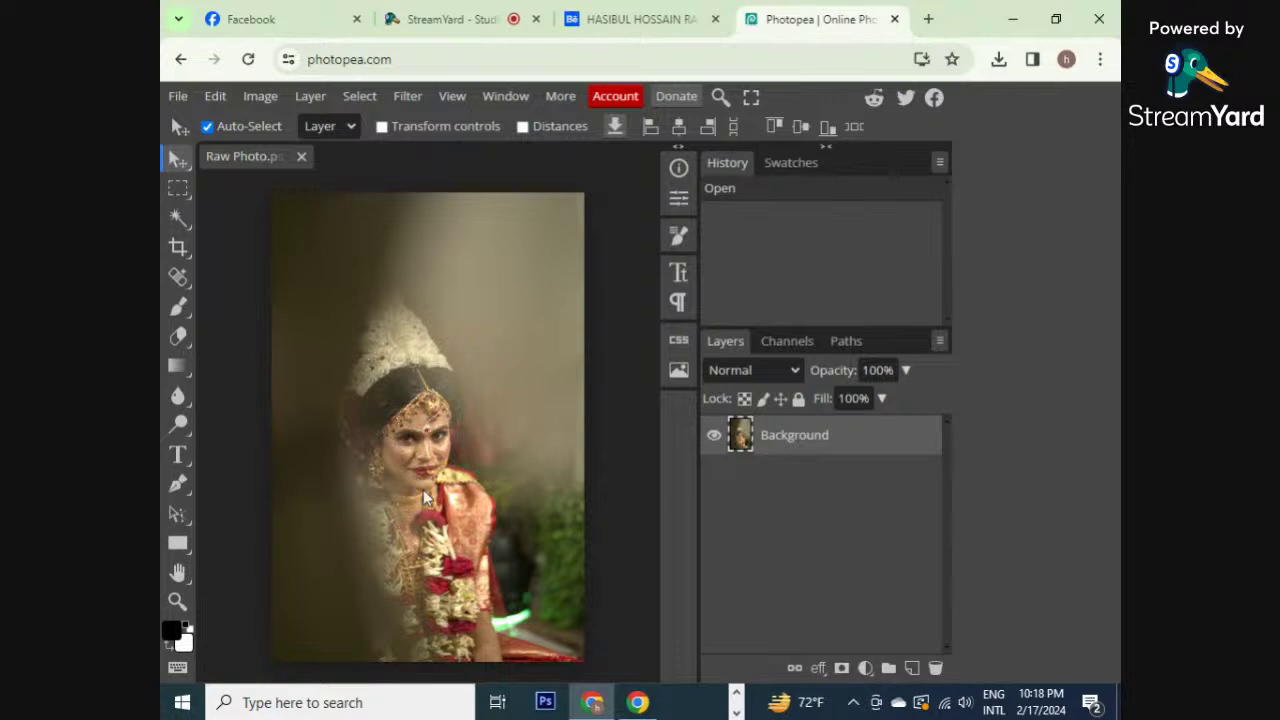
- Duplicate the photo's Background layer and hide the original Background
scroll(421, 490, "up", 5)
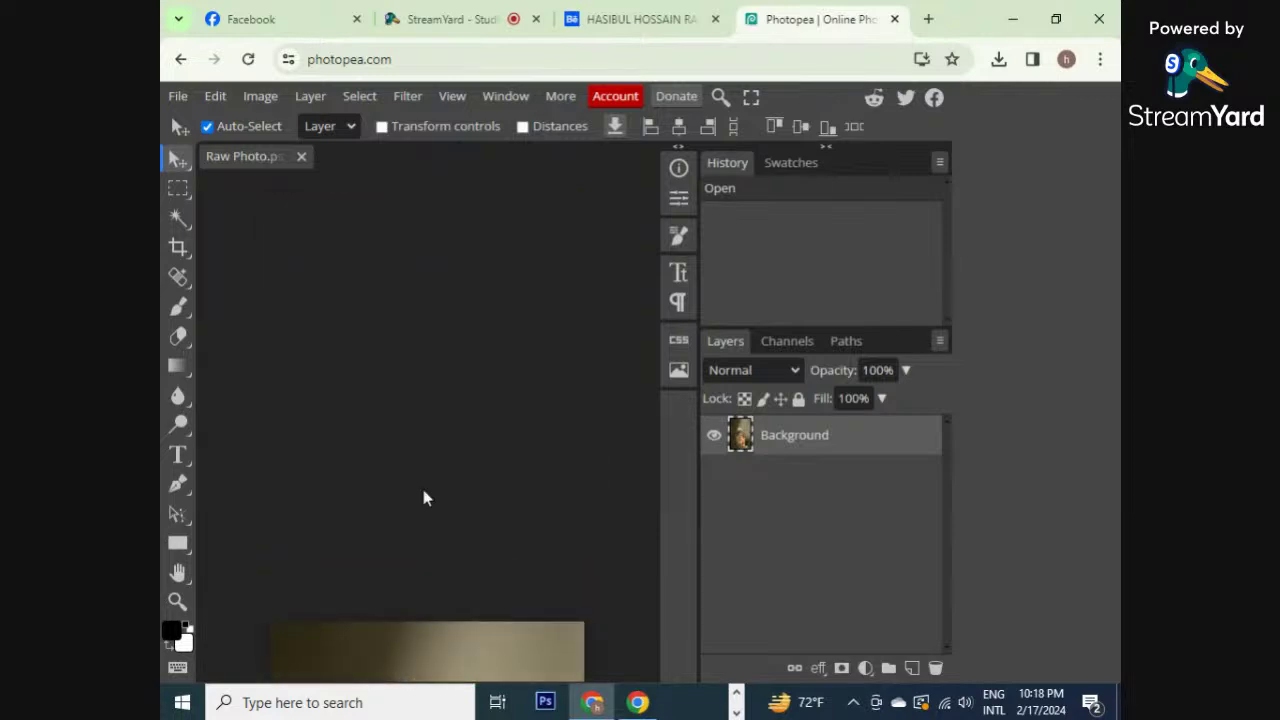
scroll(421, 484, "down", 5)
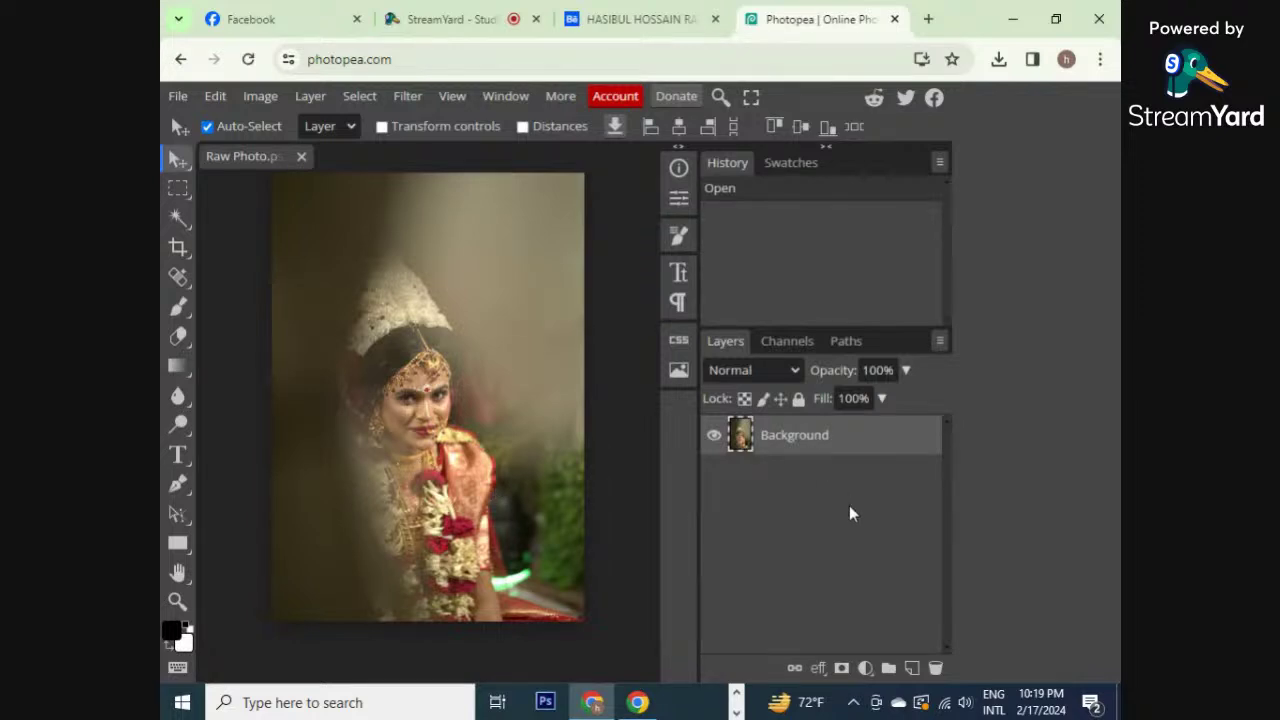
key("ctrl+j")
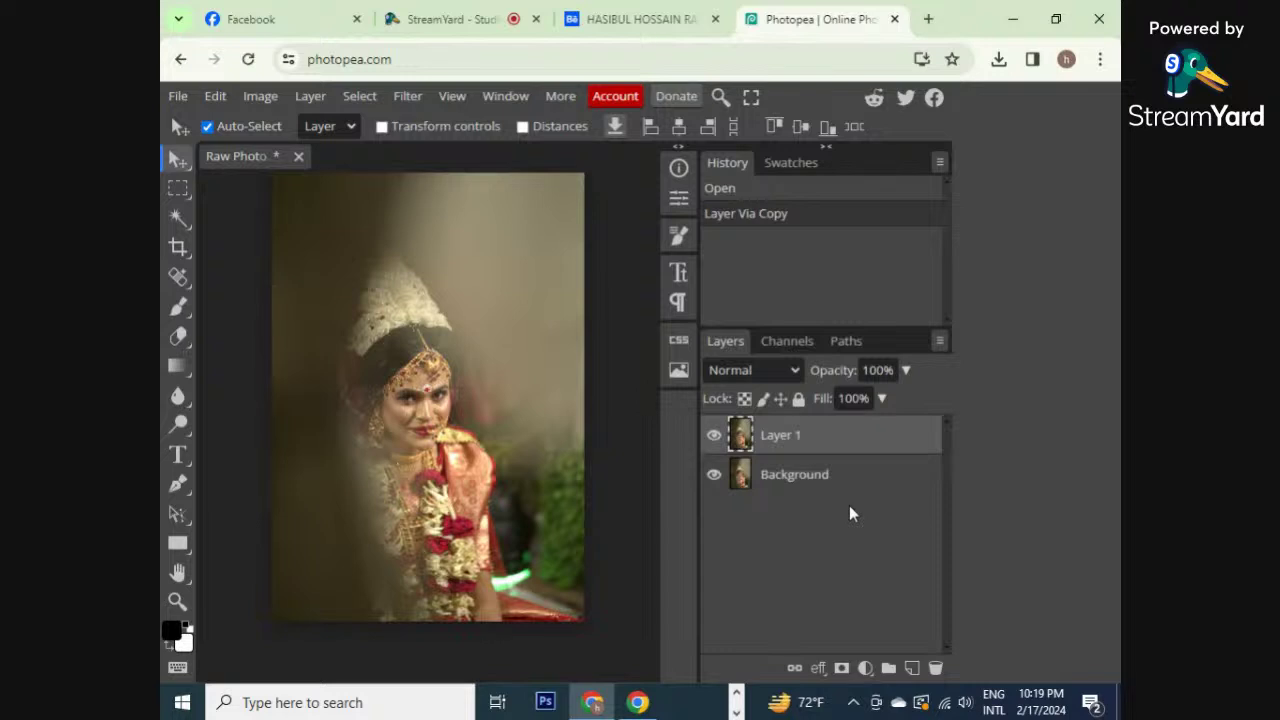
left_click(723, 480)
- Examine the bride's jewellery, nose skin, forehead and eye enlarged, and return to the whole photo
scroll(487, 492, "up", 2)
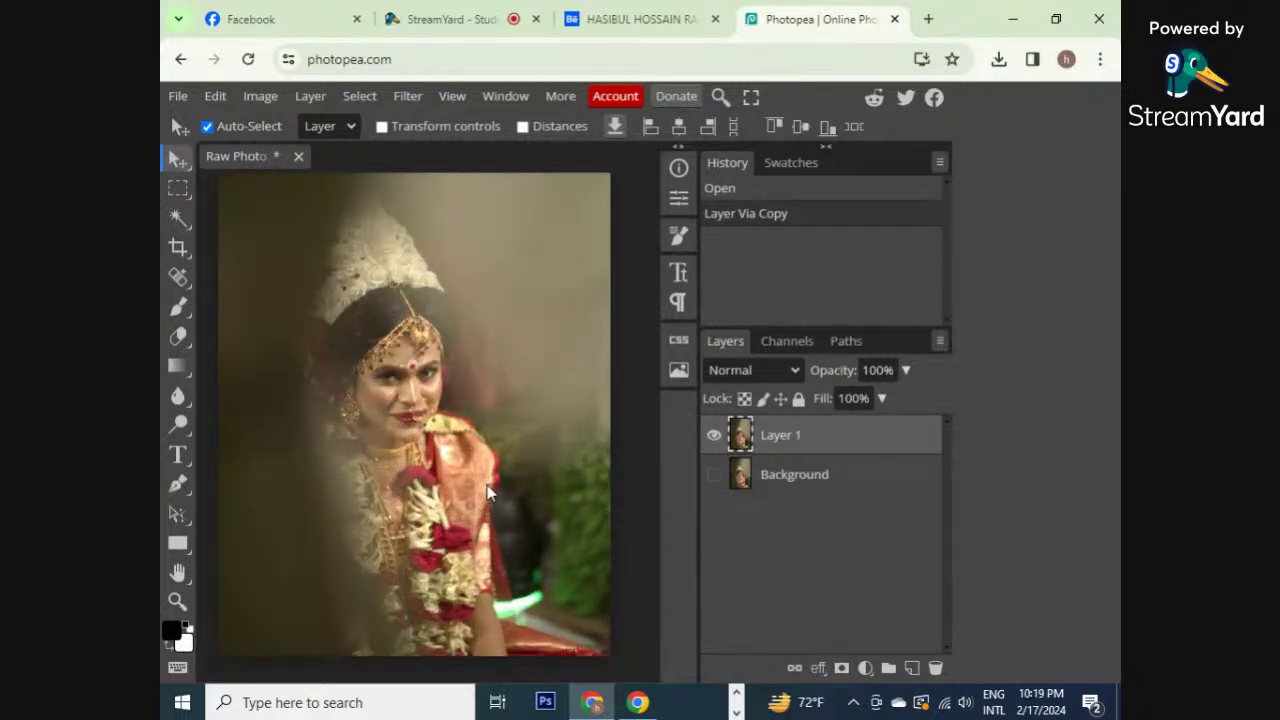
scroll(487, 492, "up", 6)
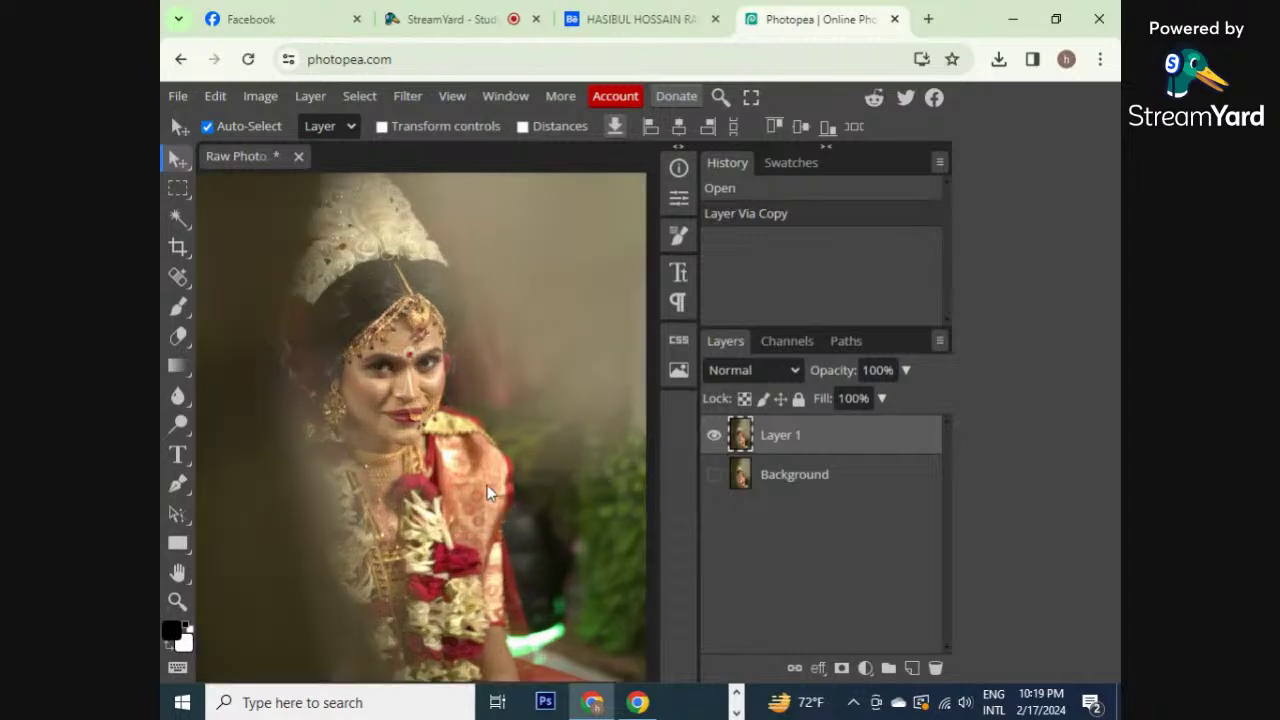
scroll(490, 492, "up", 6)
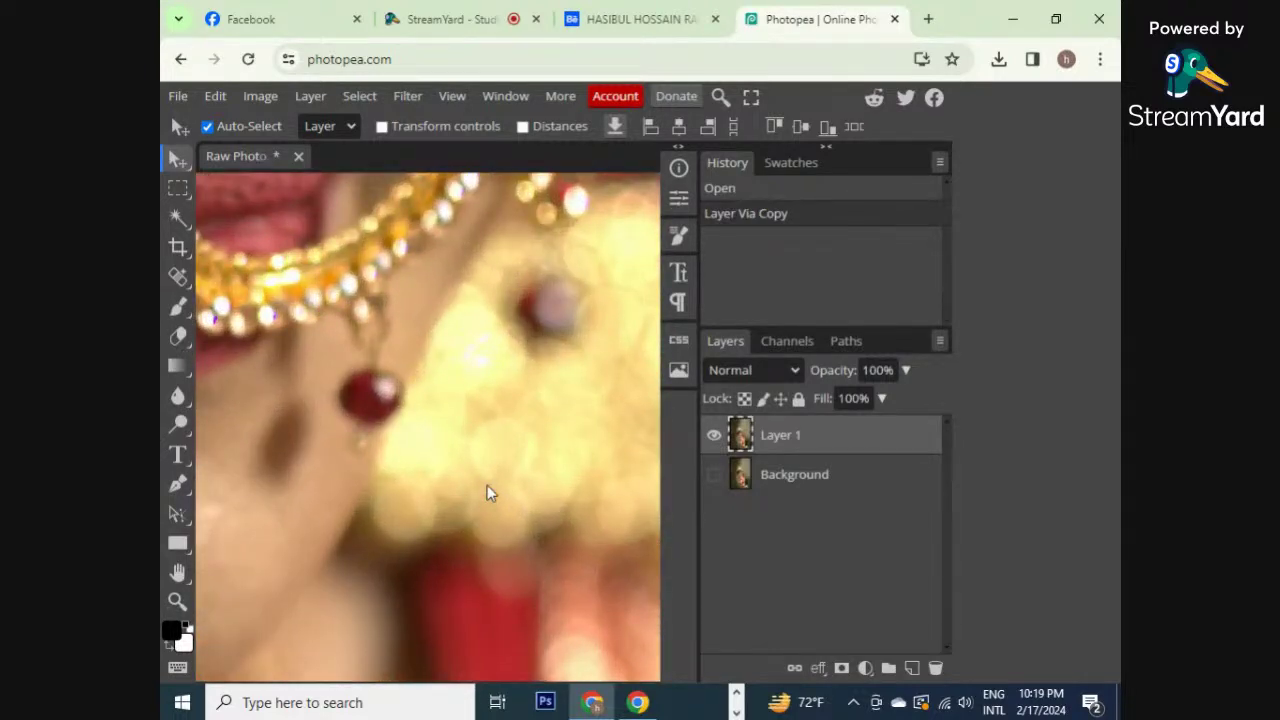
left_click_drag(417, 331, 579, 542)
scroll(509, 434, "down", 3)
scroll(443, 371, "up", 4)
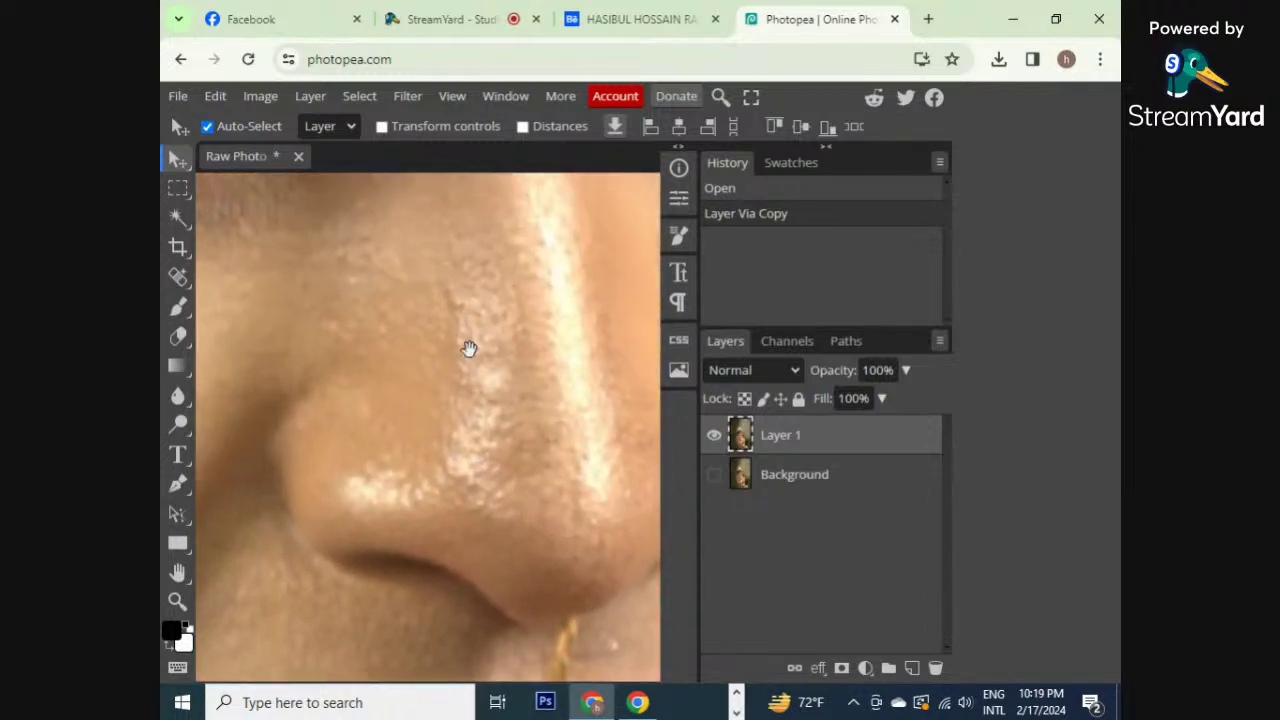
left_click_drag(509, 434, 424, 346)
scroll(323, 476, "up", 6)
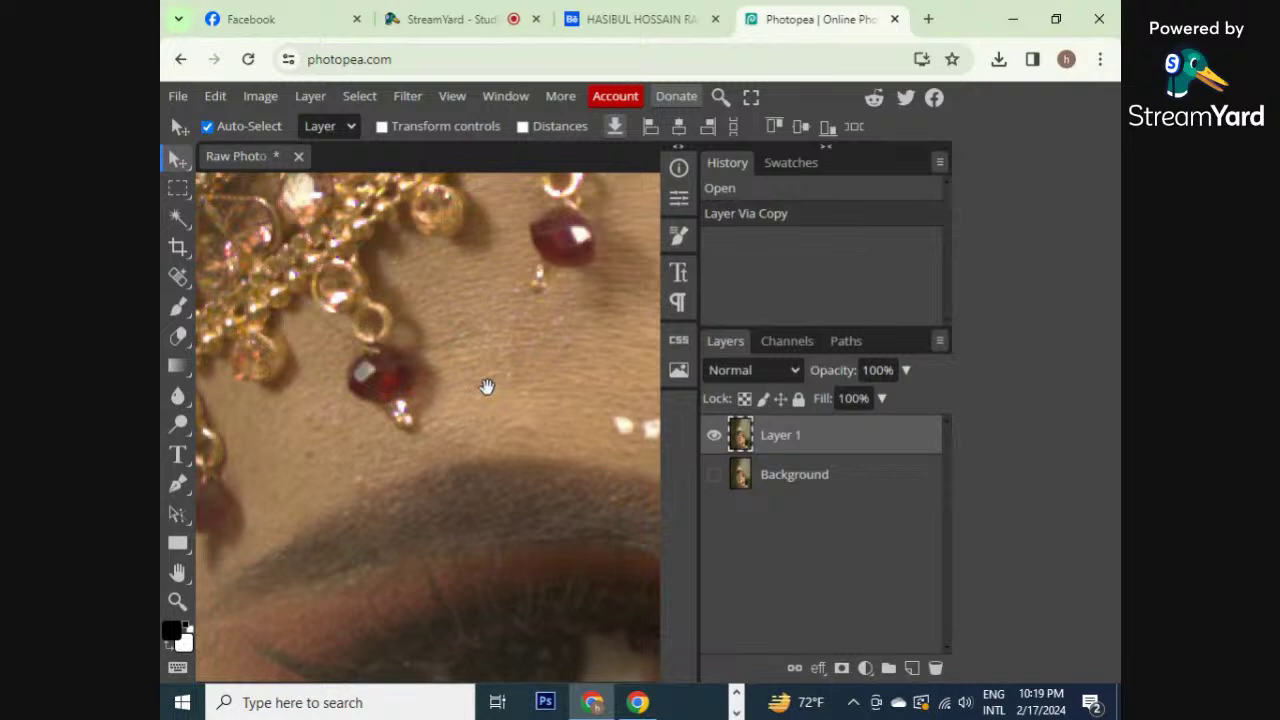
scroll(490, 400, "right", 5)
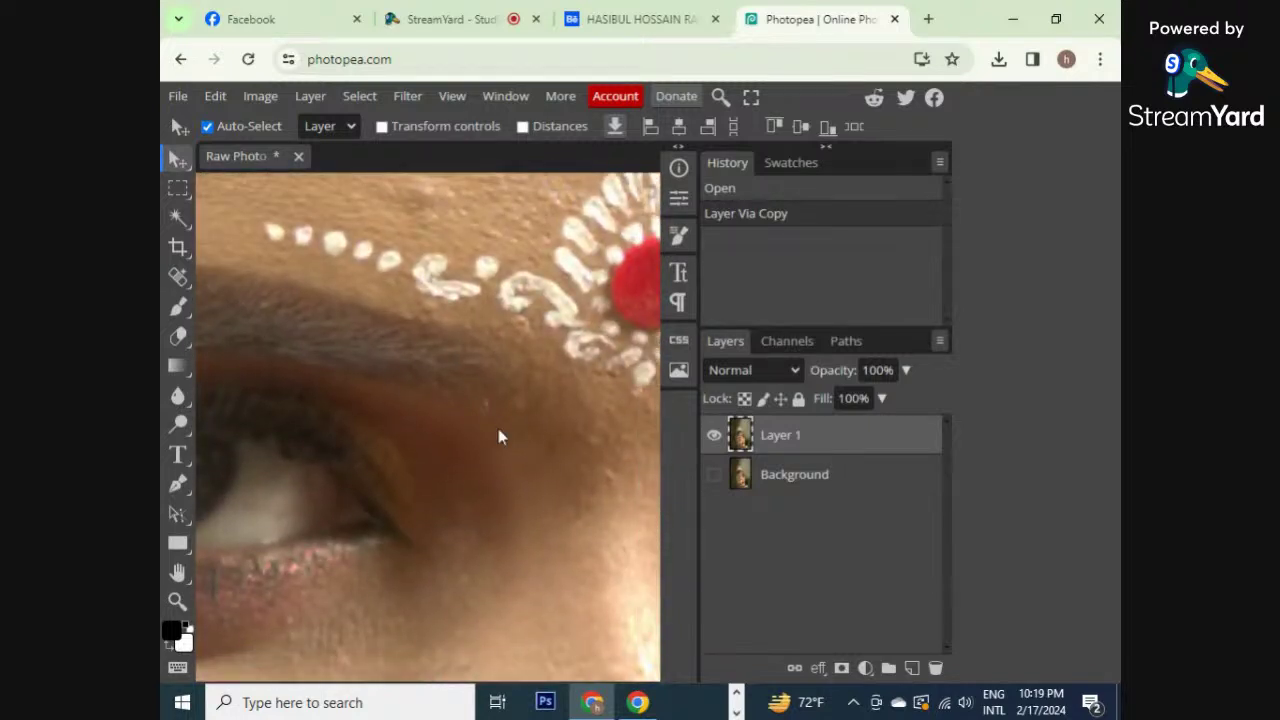
key("ctrl+0")
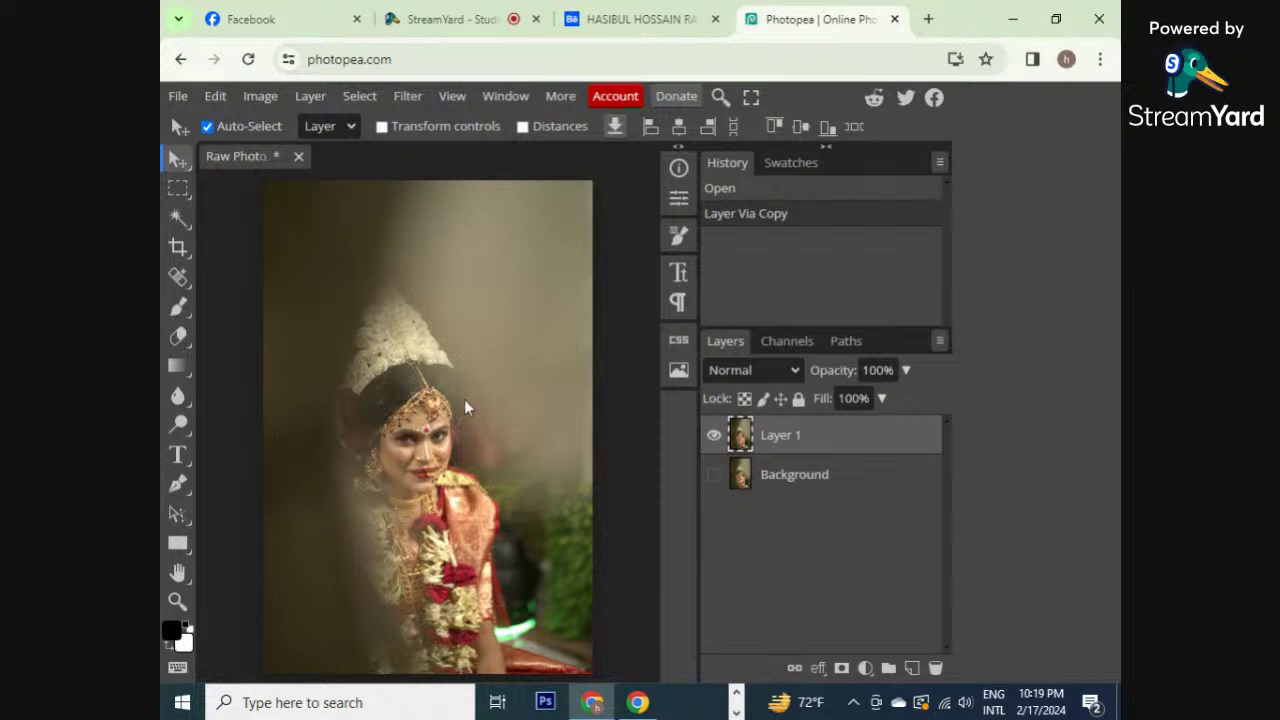
- Move Layer 1 freehand around the canvas, leaving it slightly off-centre
left_click_drag(464, 399, 486, 526)
key("shift+Left")
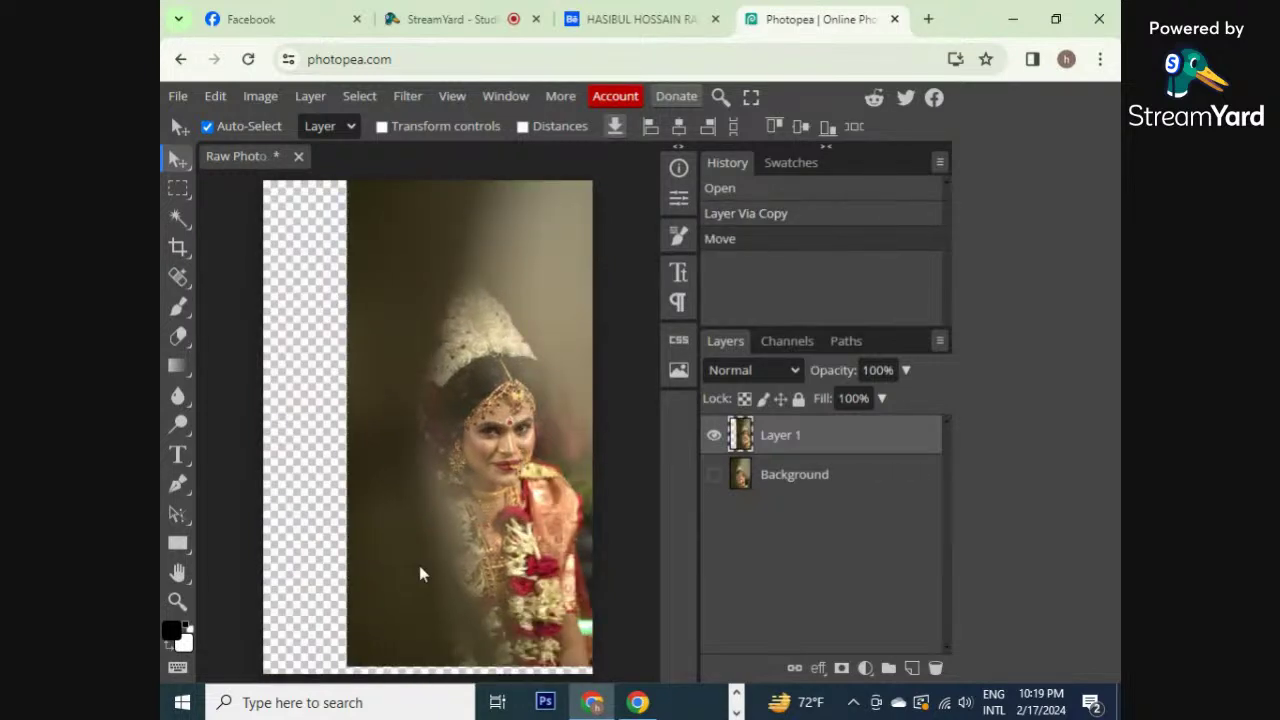
left_click_drag(419, 565, 394, 525)
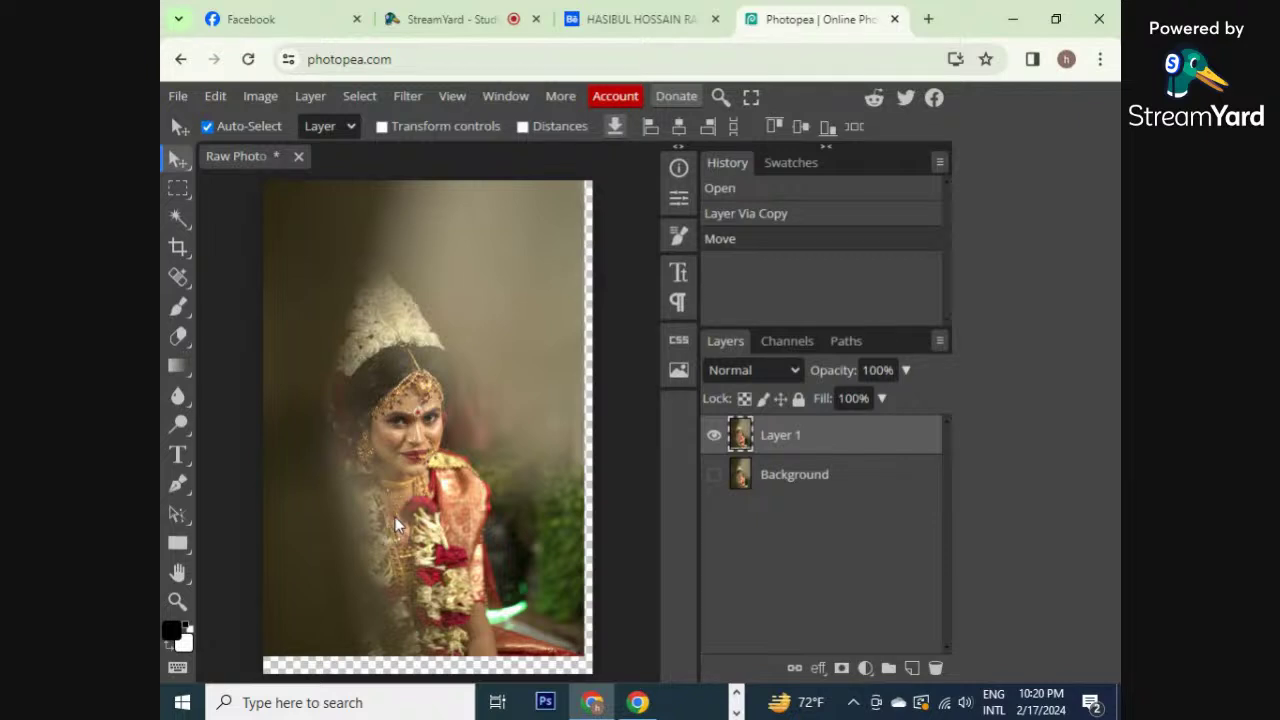
- Select the entire canvas, center Layer 1 horizontally and vertically within it, and deselect
key("ctrl+a")
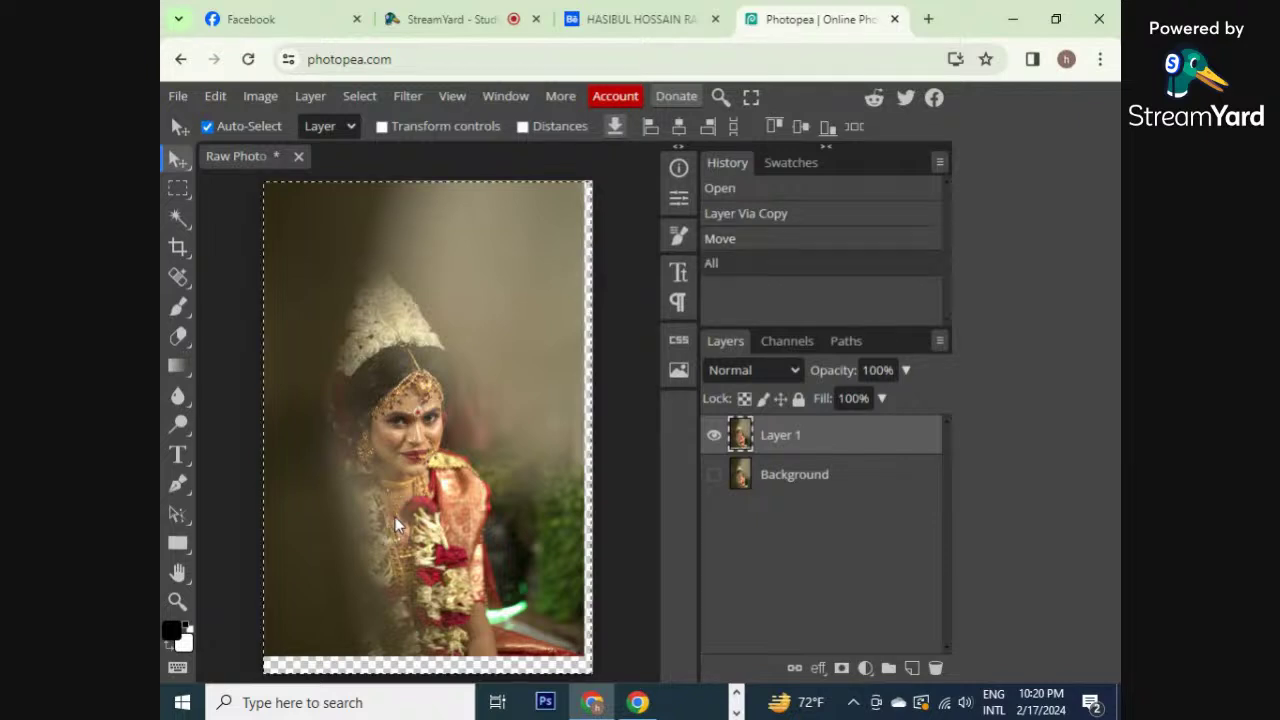
left_click(679, 128)
left_click(800, 127)
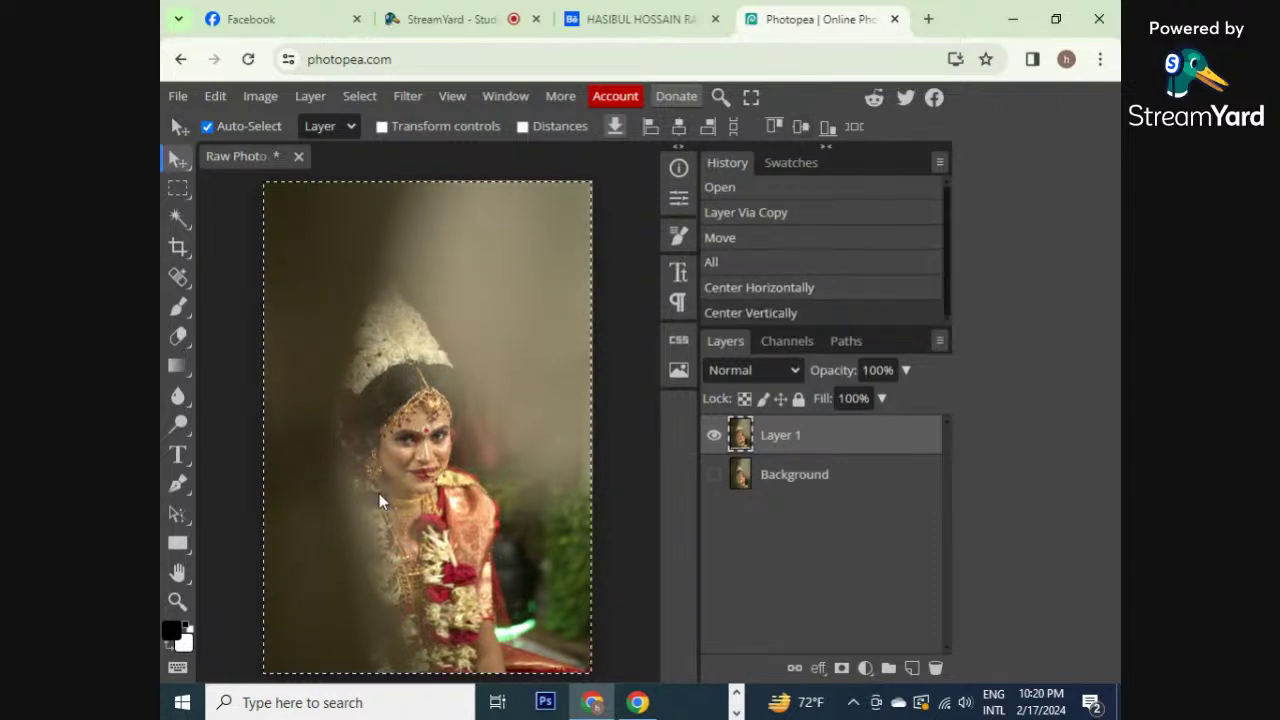
key("ctrl+d")
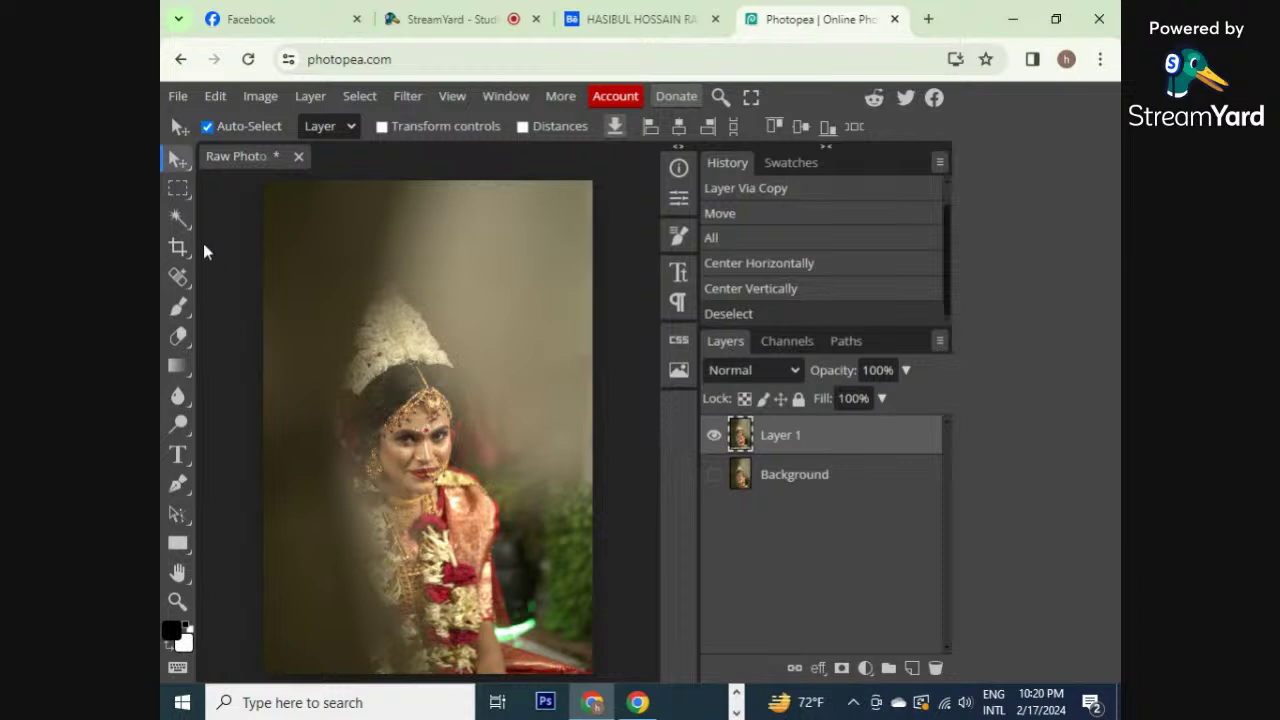
- Draw a rectangular selection around the bride's headdress, face and upper body with Rectangle Select
left_click(180, 196)
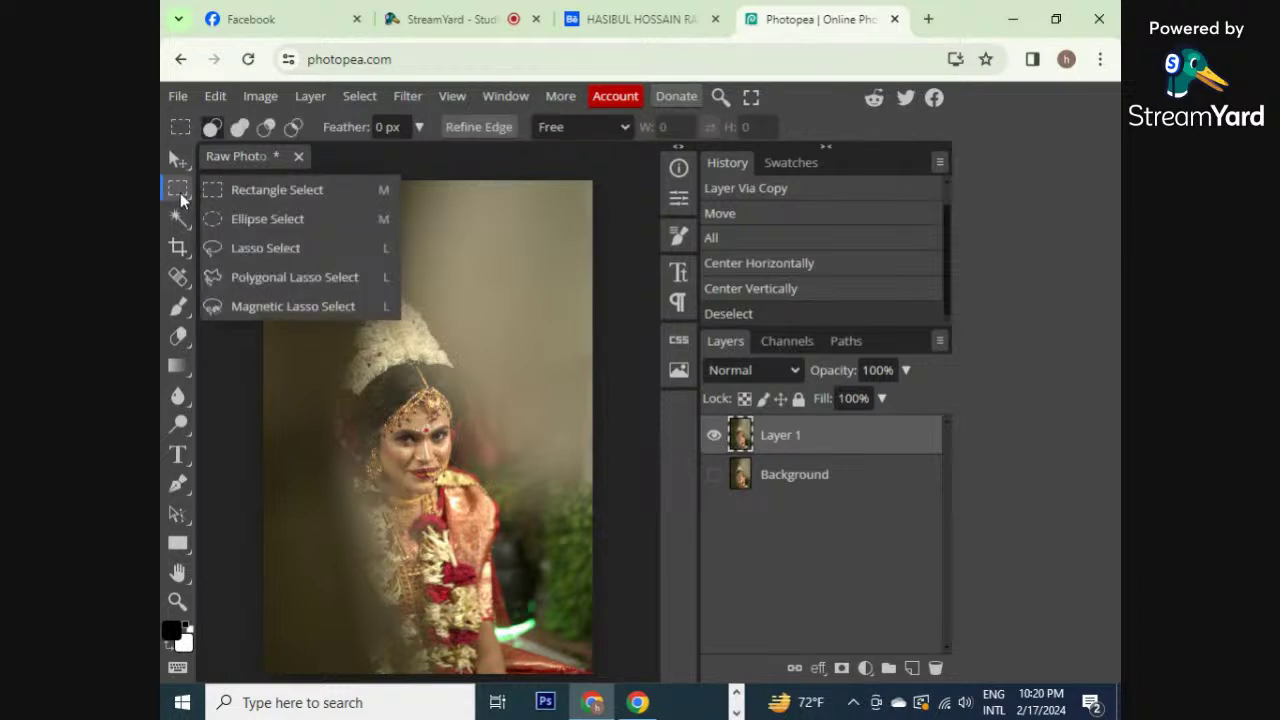
left_click(233, 194)
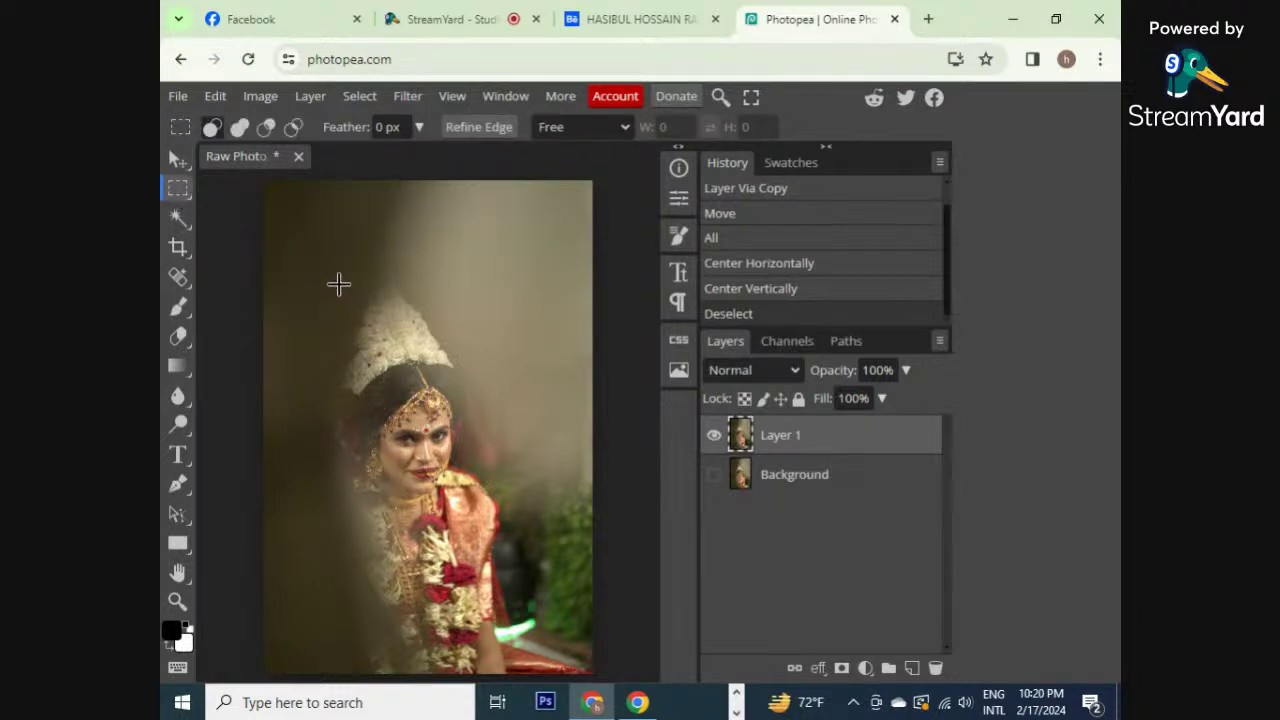
left_click_drag(338, 285, 504, 553)
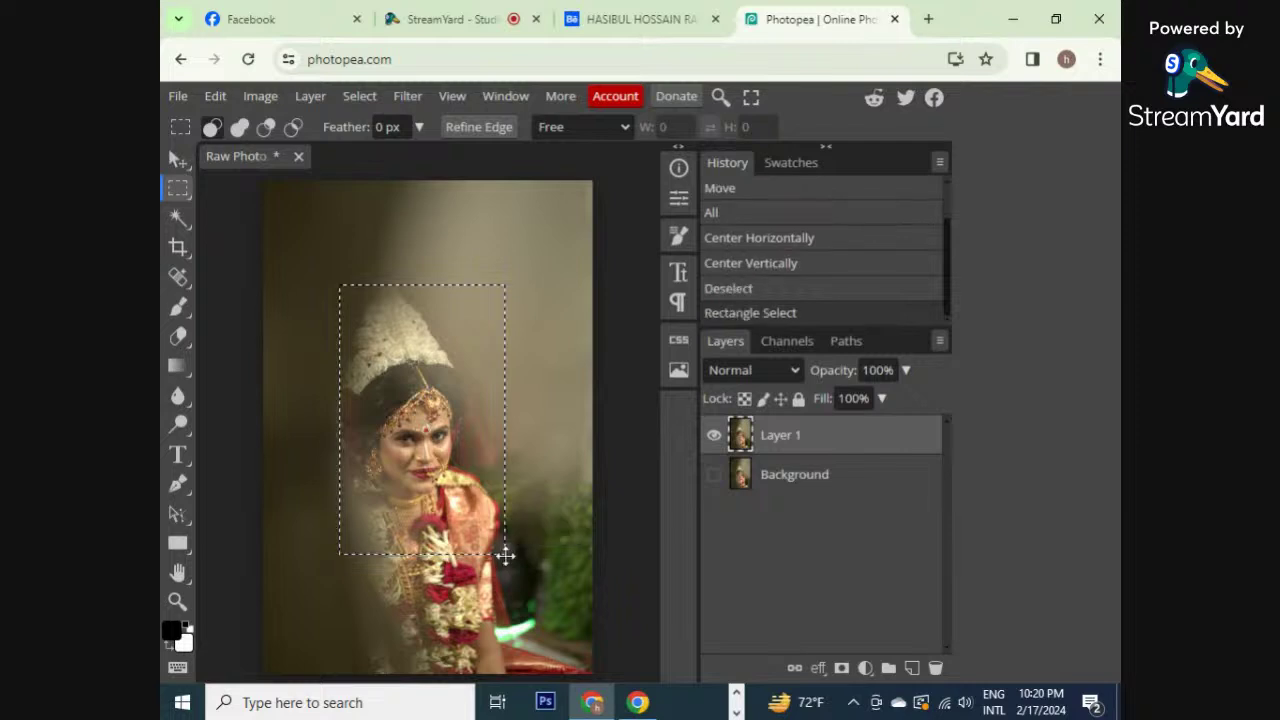
- Create a new project from the 16 x 24 in photo preset, 406 x 610 mm at 300 DPI with a white background
left_click(178, 96)
left_click(208, 128)
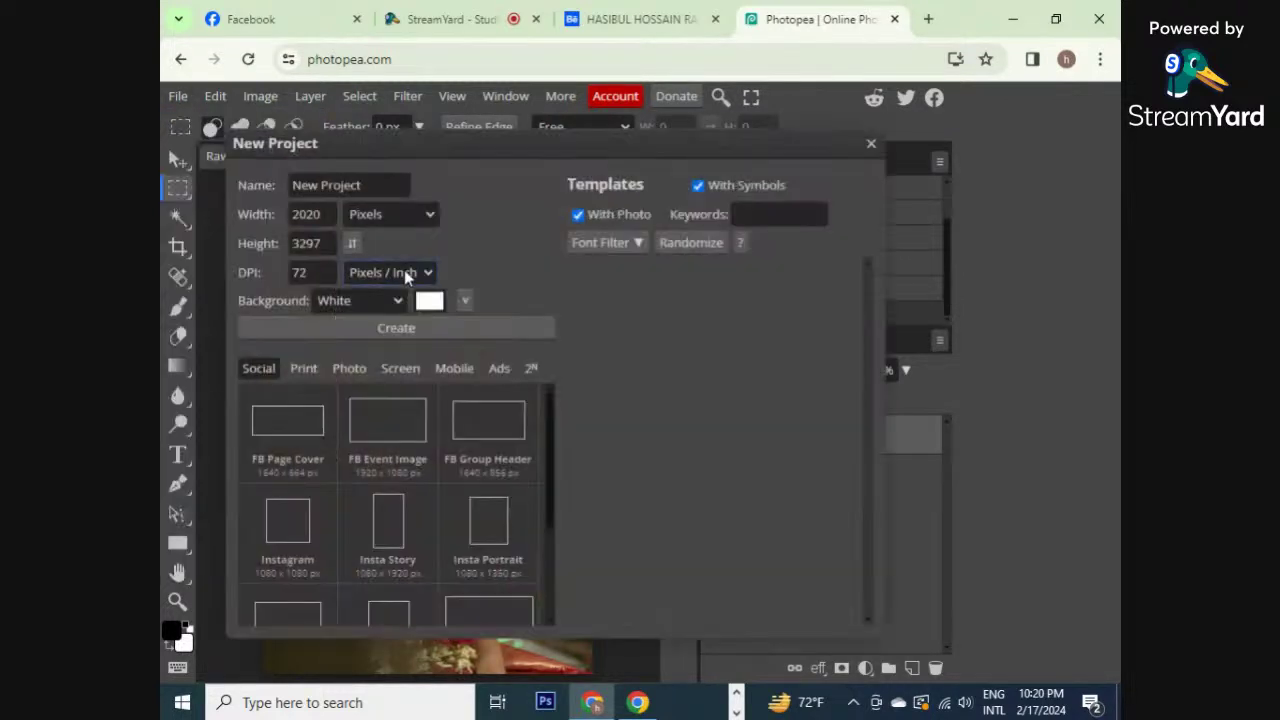
left_click(349, 368)
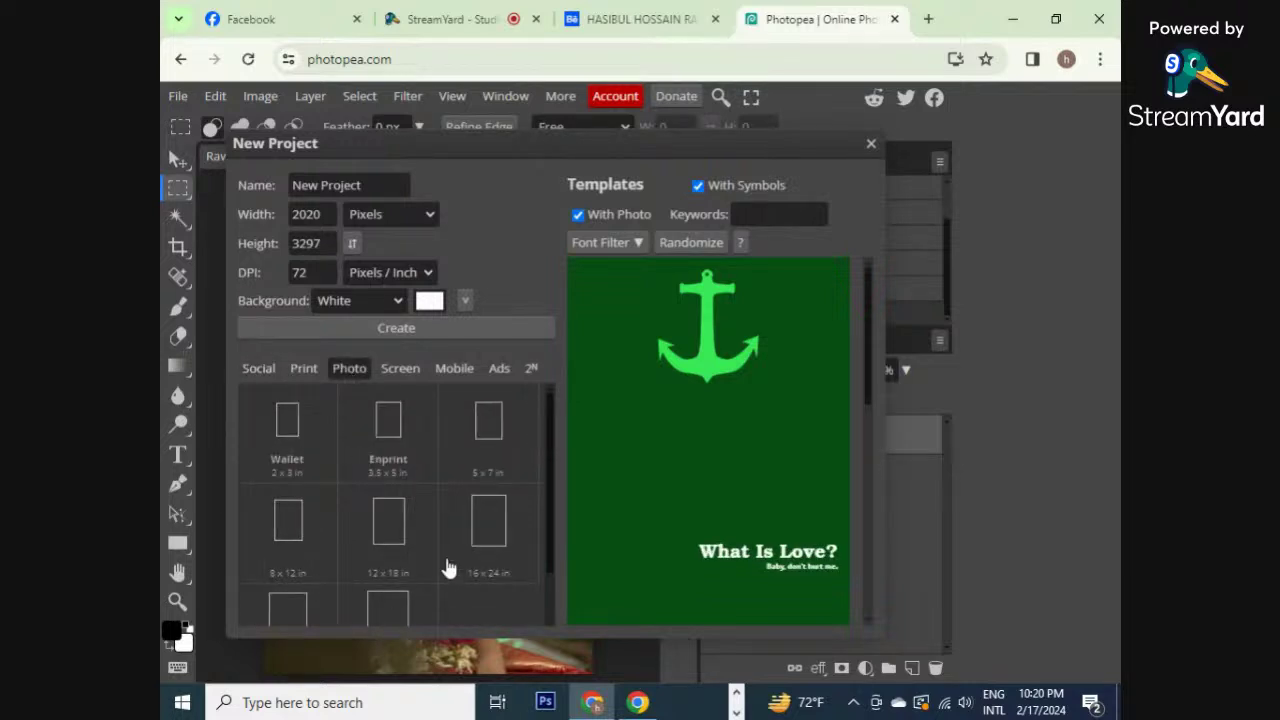
left_click(488, 566)
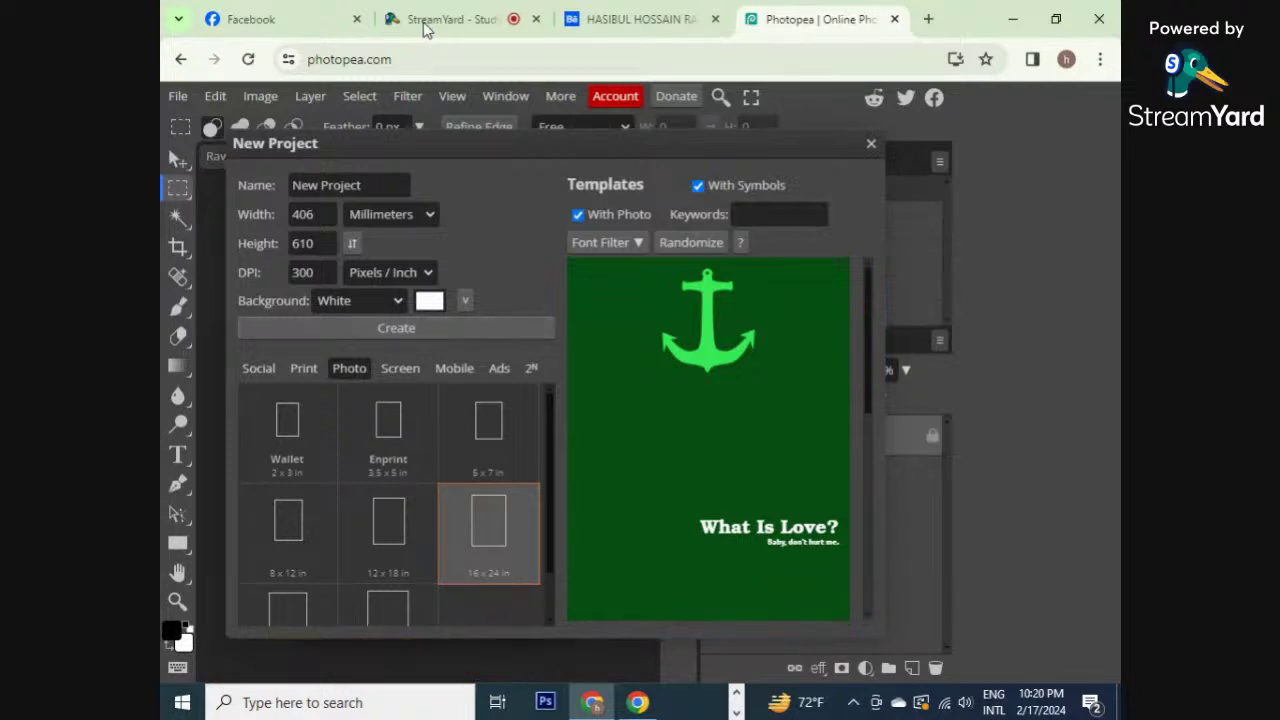
- Check the live viewers in the StreamYard studio and return to Photopea
left_click(433, 22)
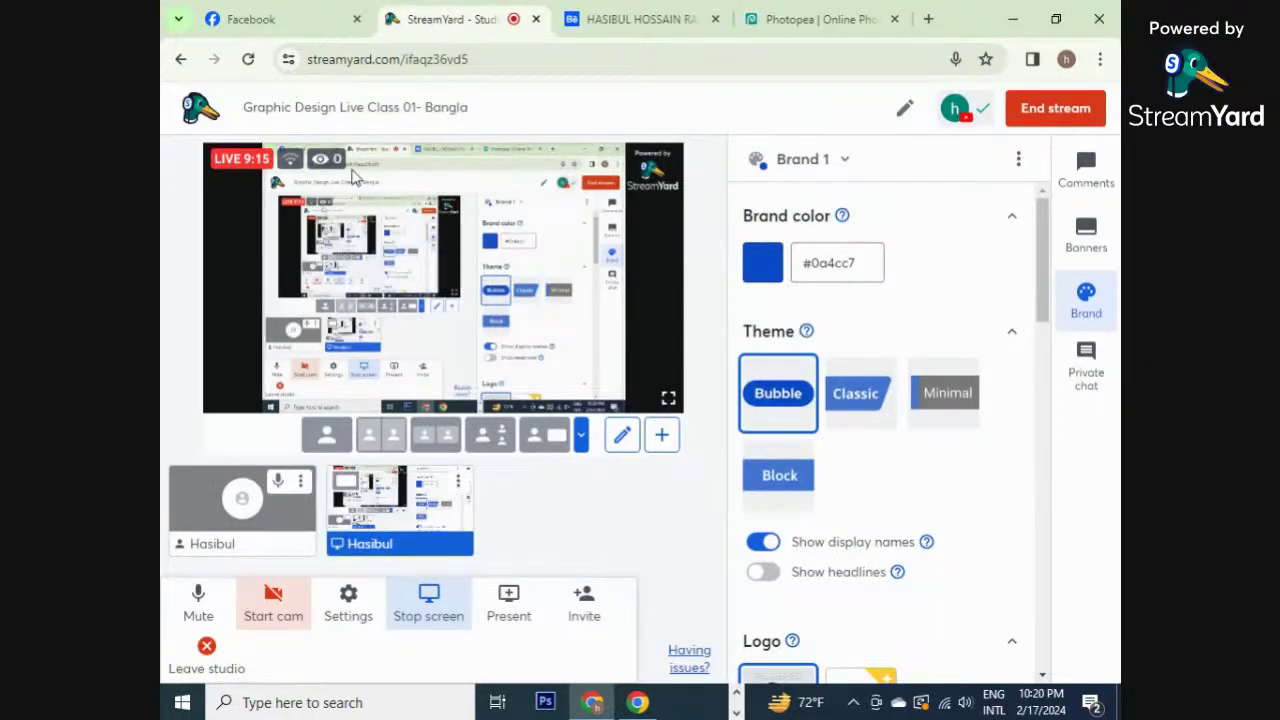
mouse_move(337, 160)
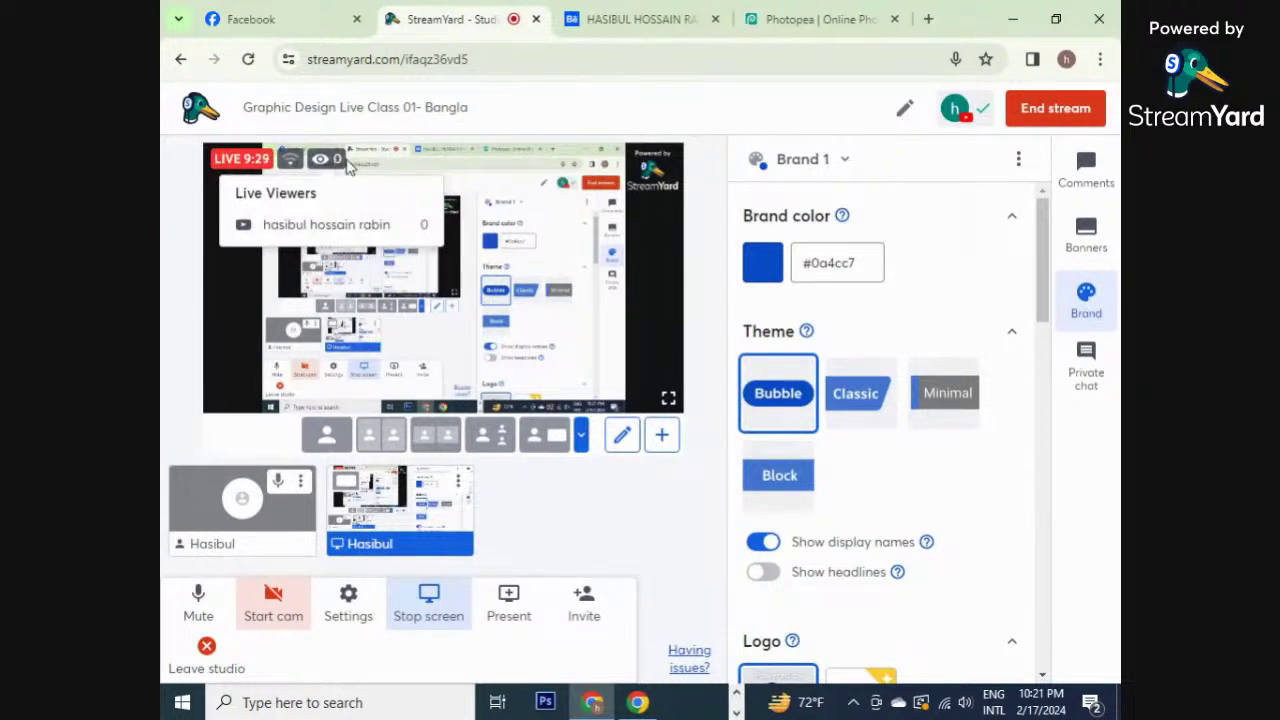
left_click(810, 19)
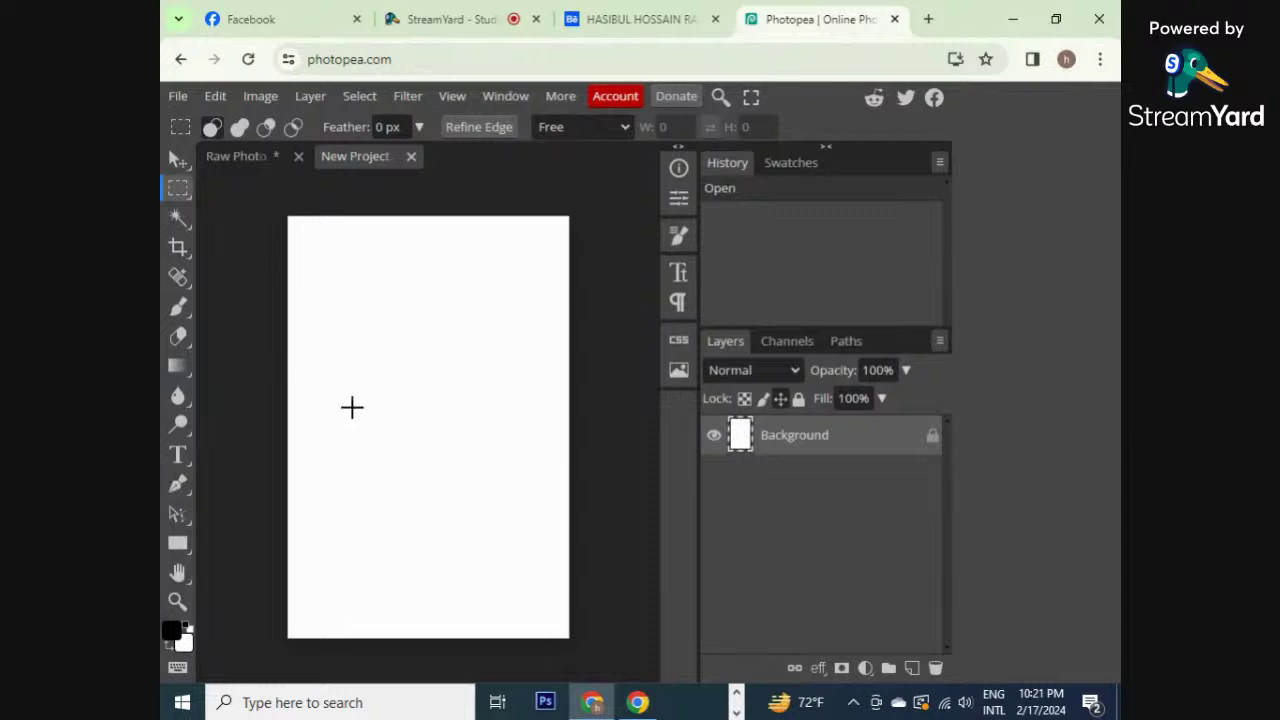
- In the Raw Photo document, move the selected area of Layer 1 to the photo's upper-left corner, checking the StreamYard studio in between
left_click(209, 159)
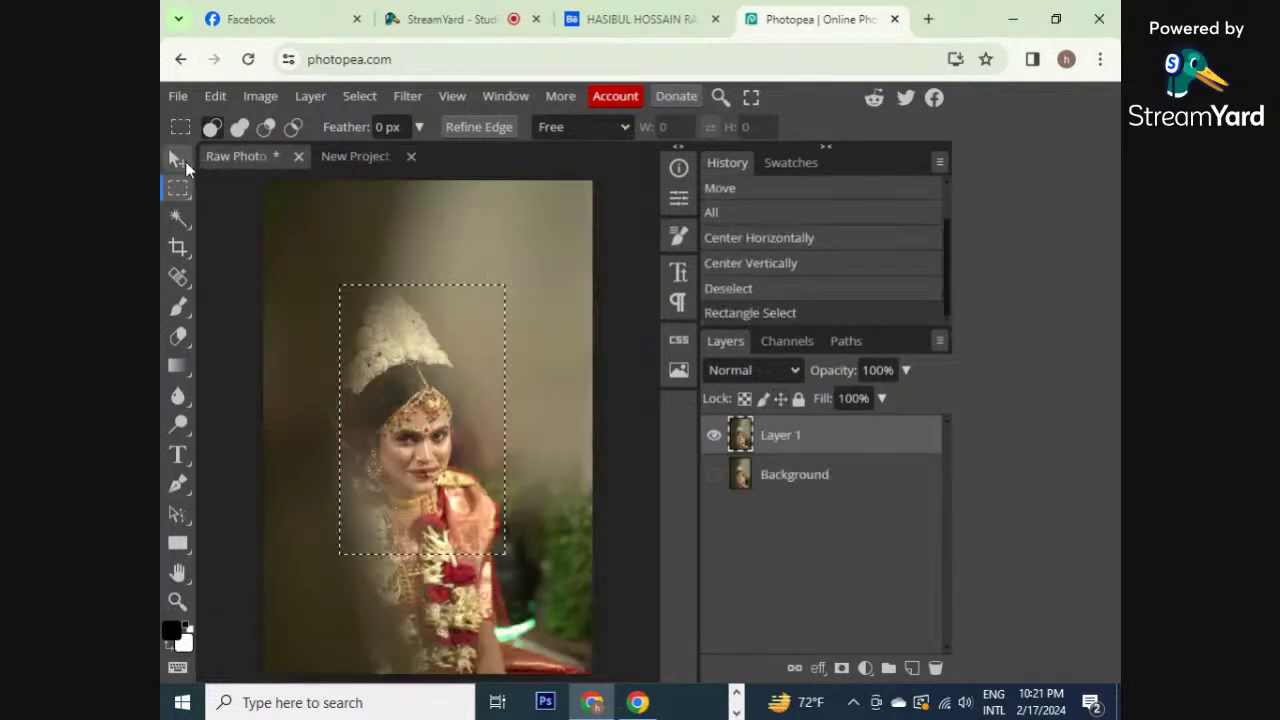
key("v")
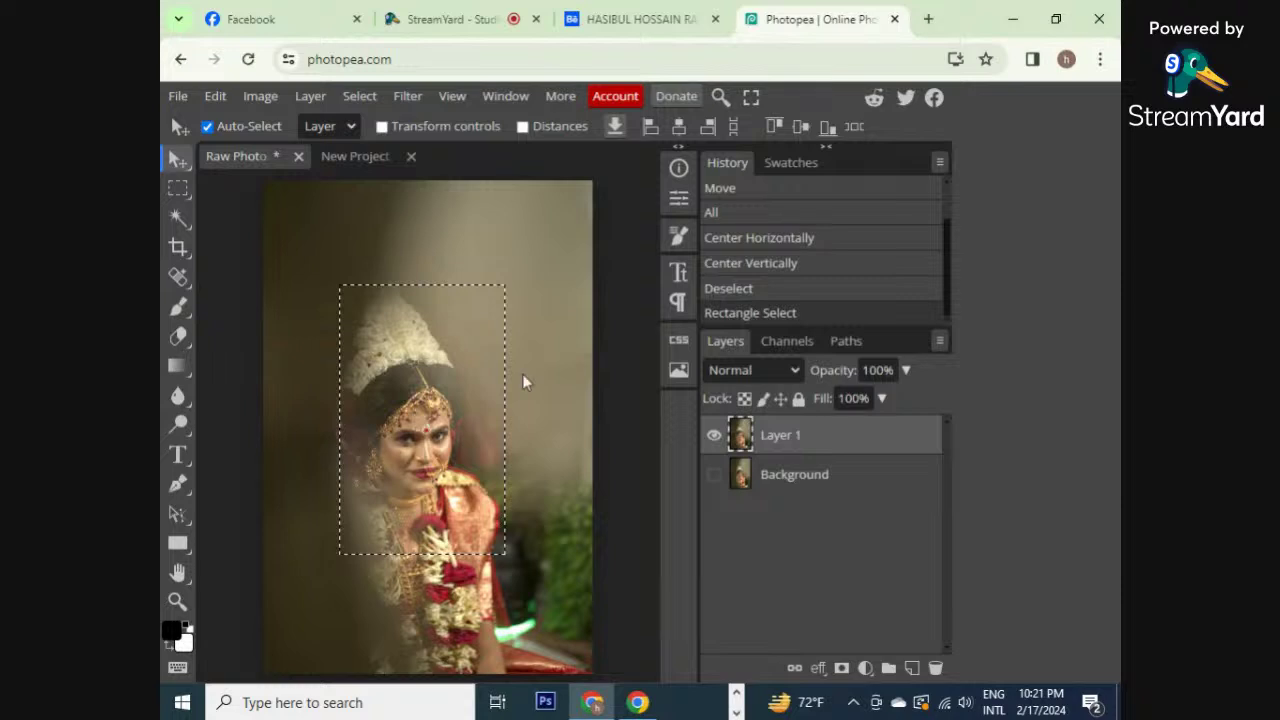
left_click(432, 20)
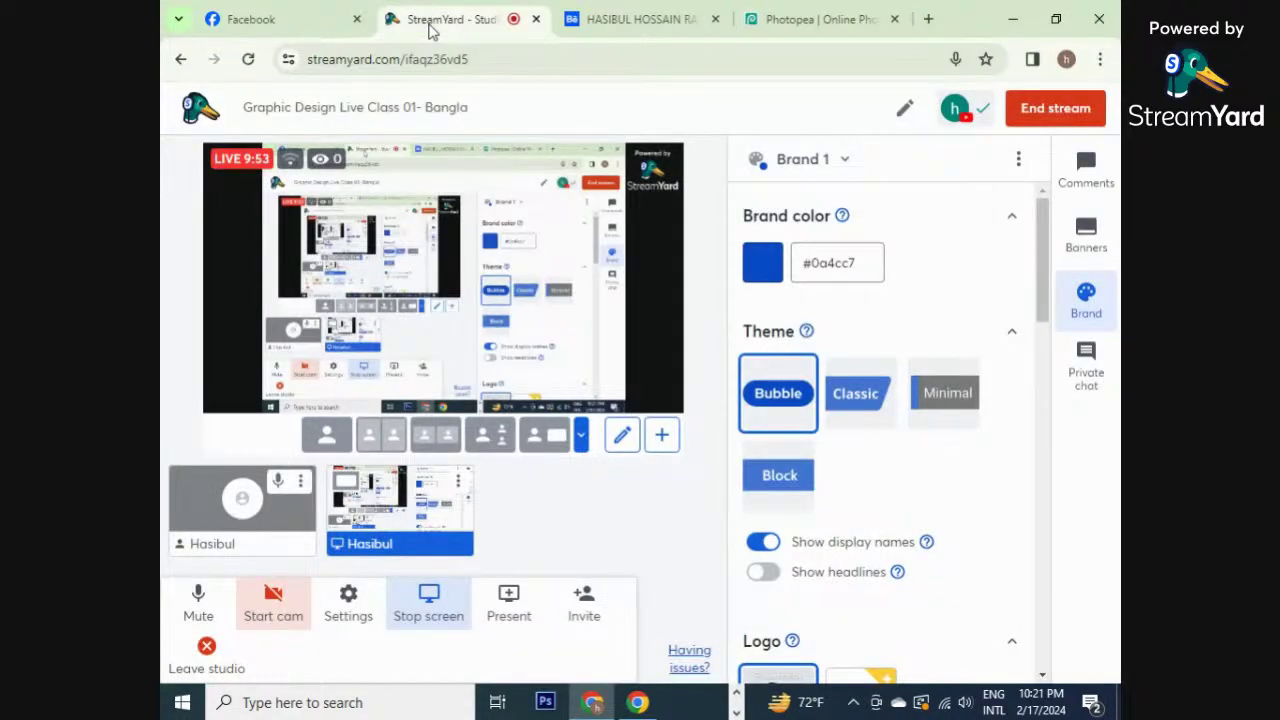
left_click(754, 22)
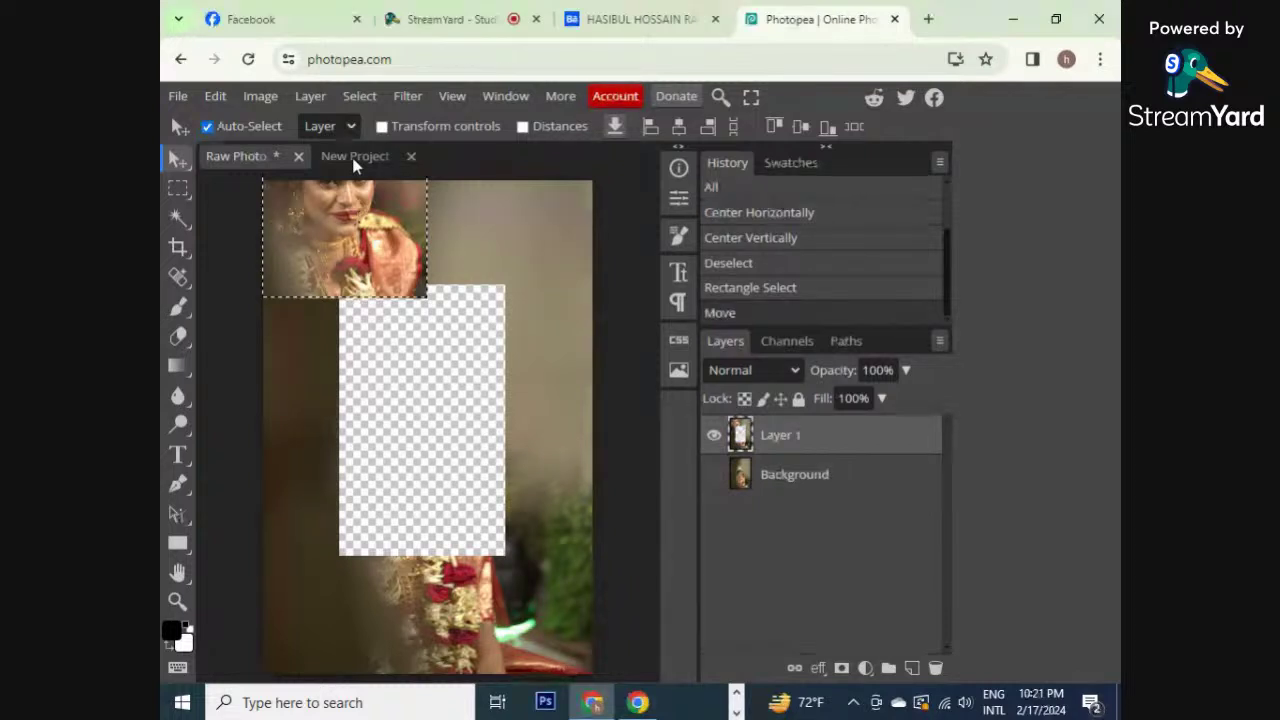
left_click(494, 26)
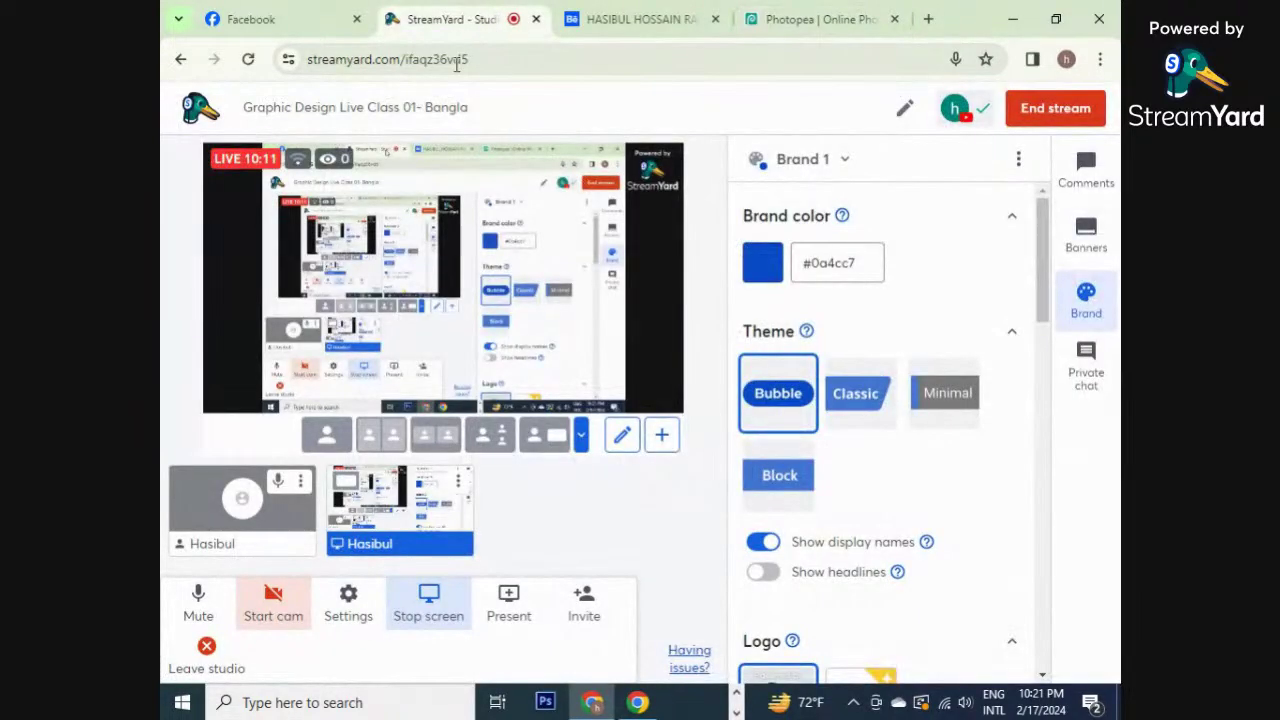